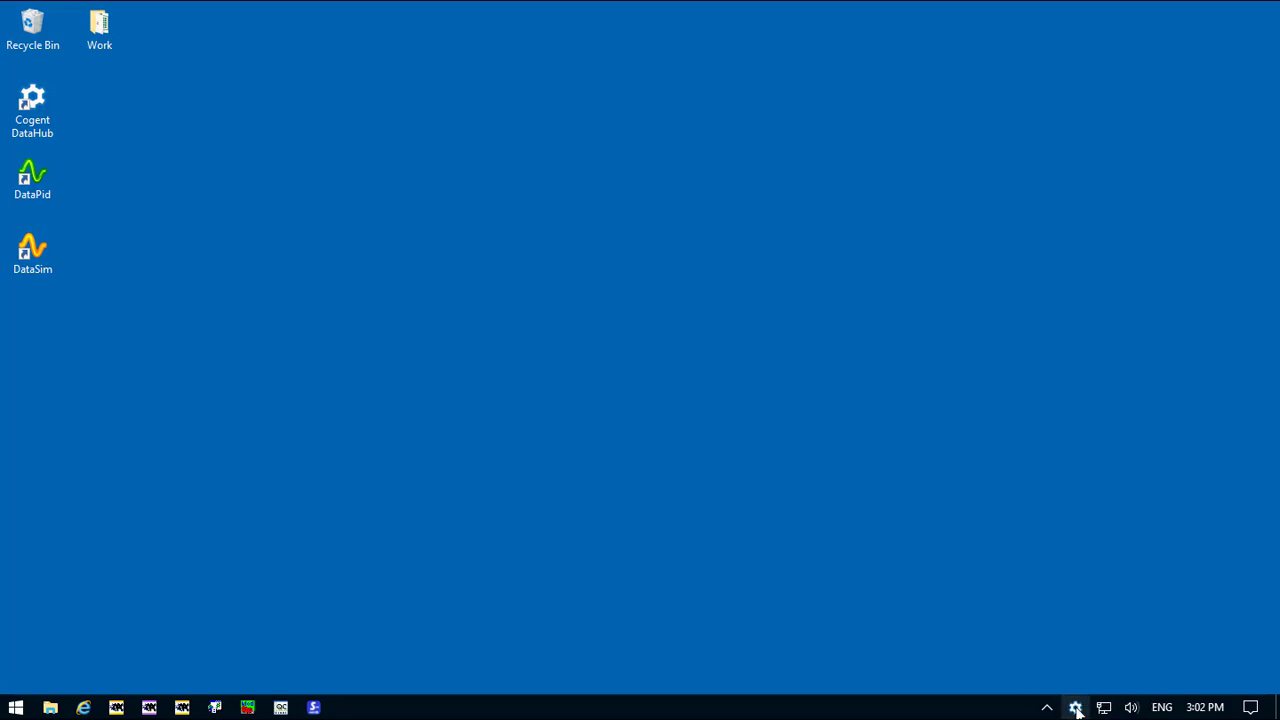
Step: Open the Data Browser and expand QuickStart > TestData > Static > CC1001 to show its four points
double_click(1076, 708)
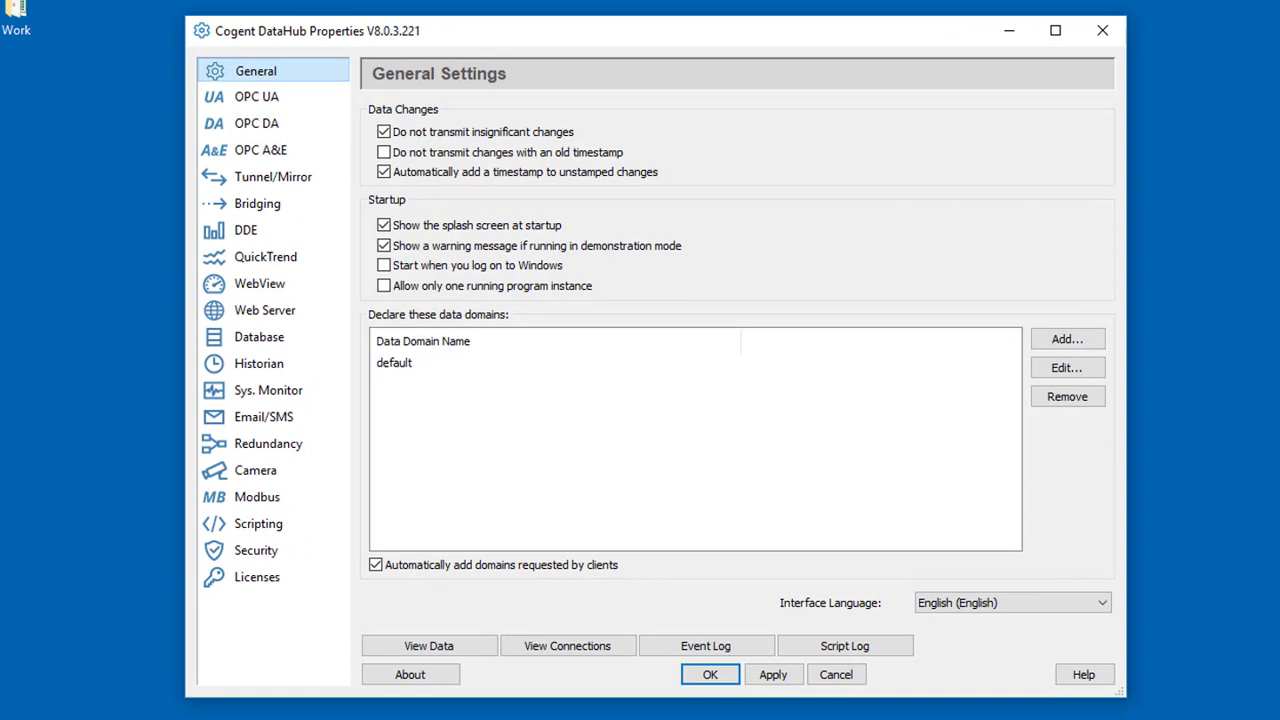
click(372, 662)
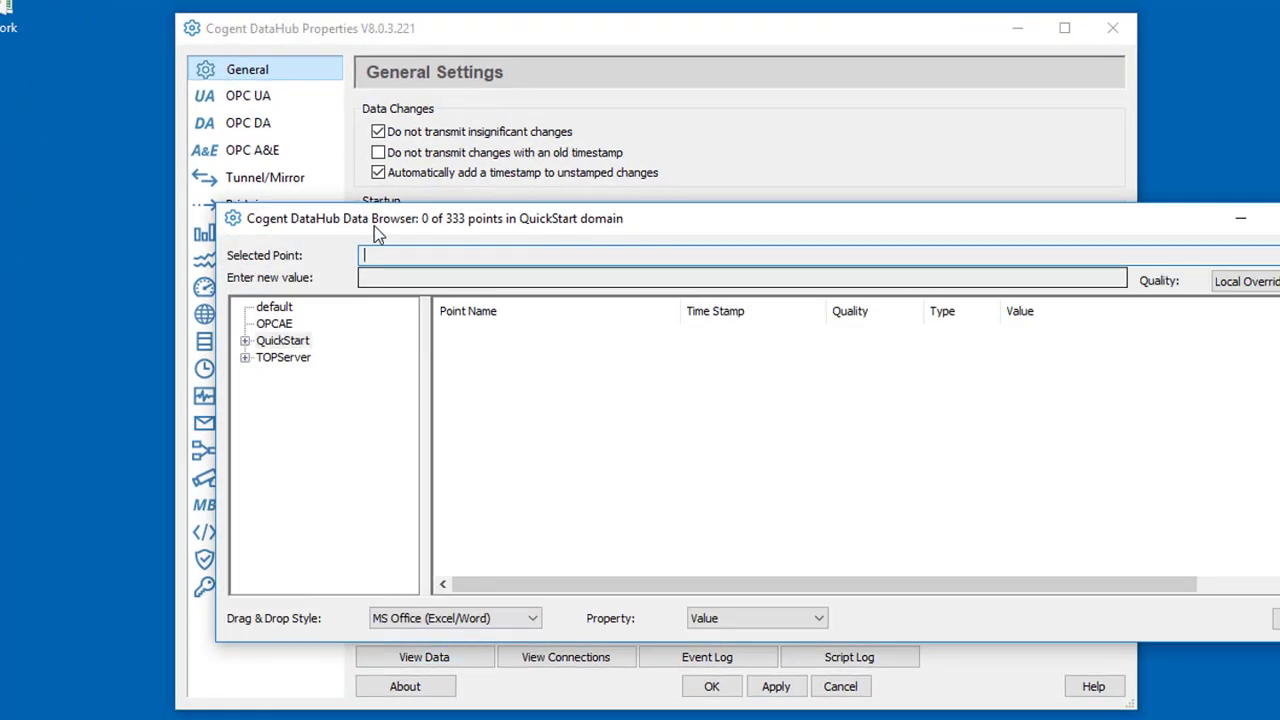
drag(374, 226, 321, 235)
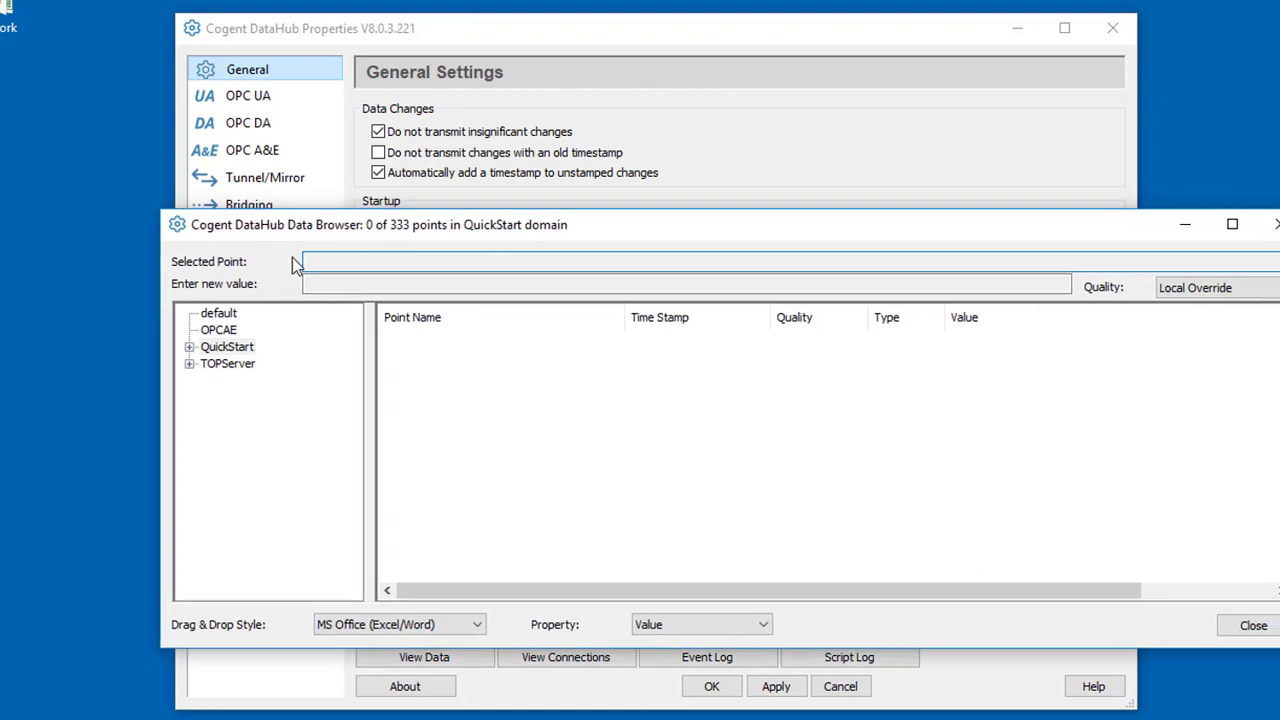
click(190, 349)
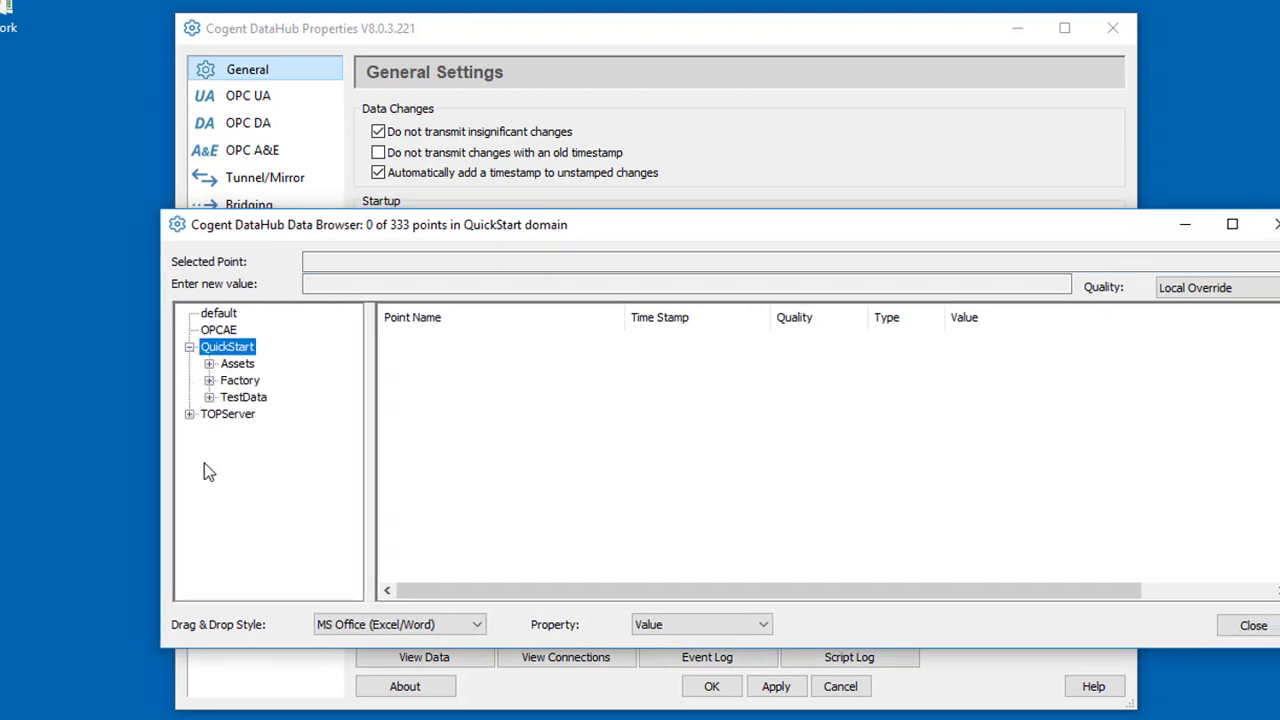
click(209, 398)
click(229, 414)
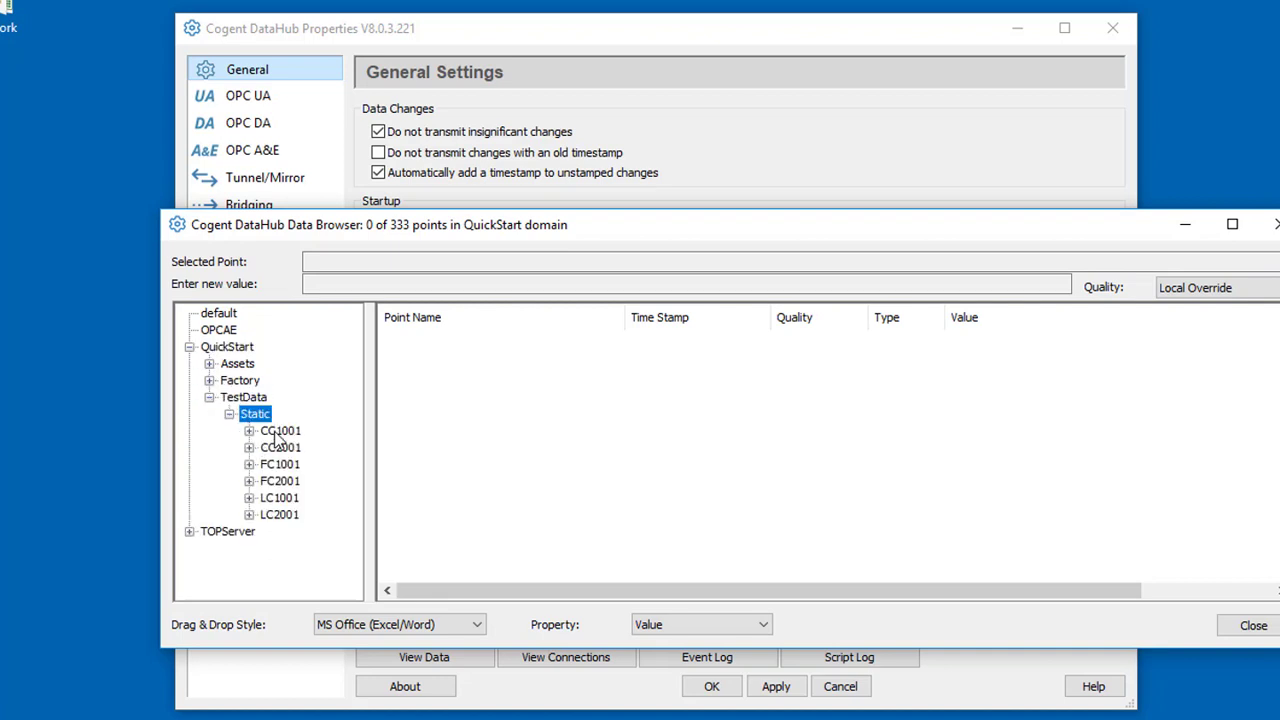
click(282, 432)
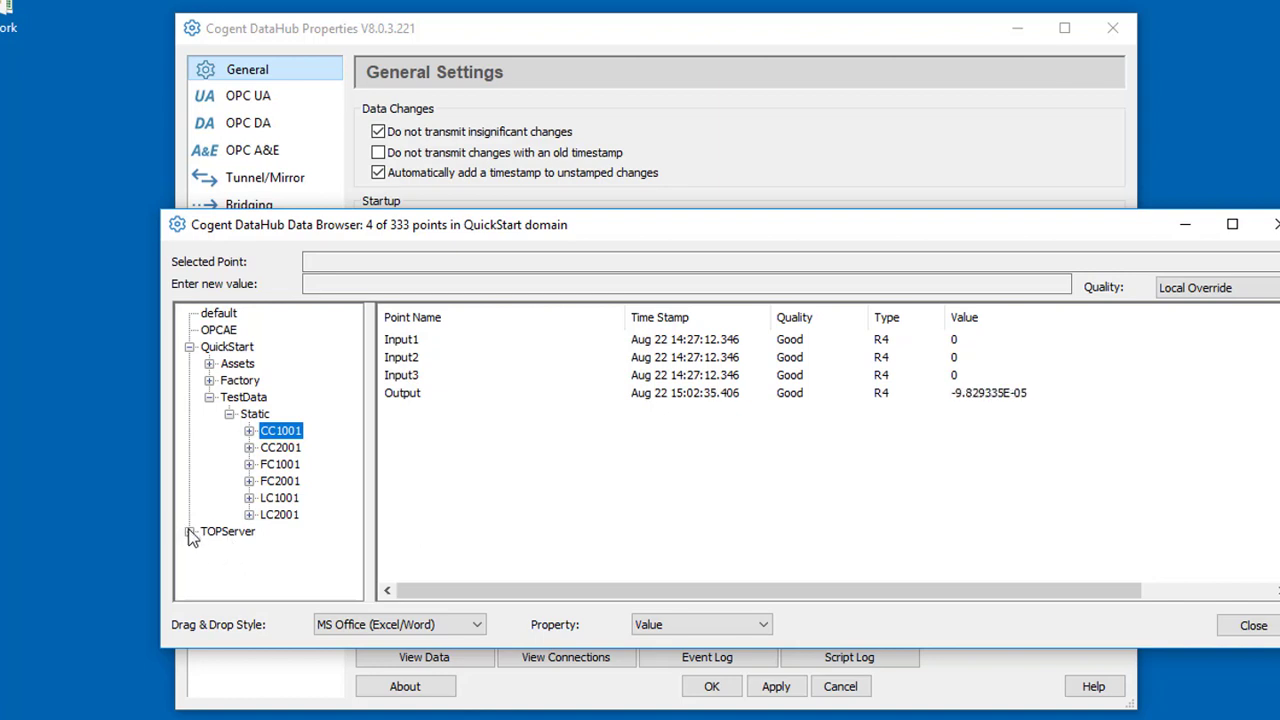
Step: Expand TOPServer > Test > Test.5000 to view the ramp points, then recheck CC1001
click(190, 532)
click(209, 548)
click(270, 568)
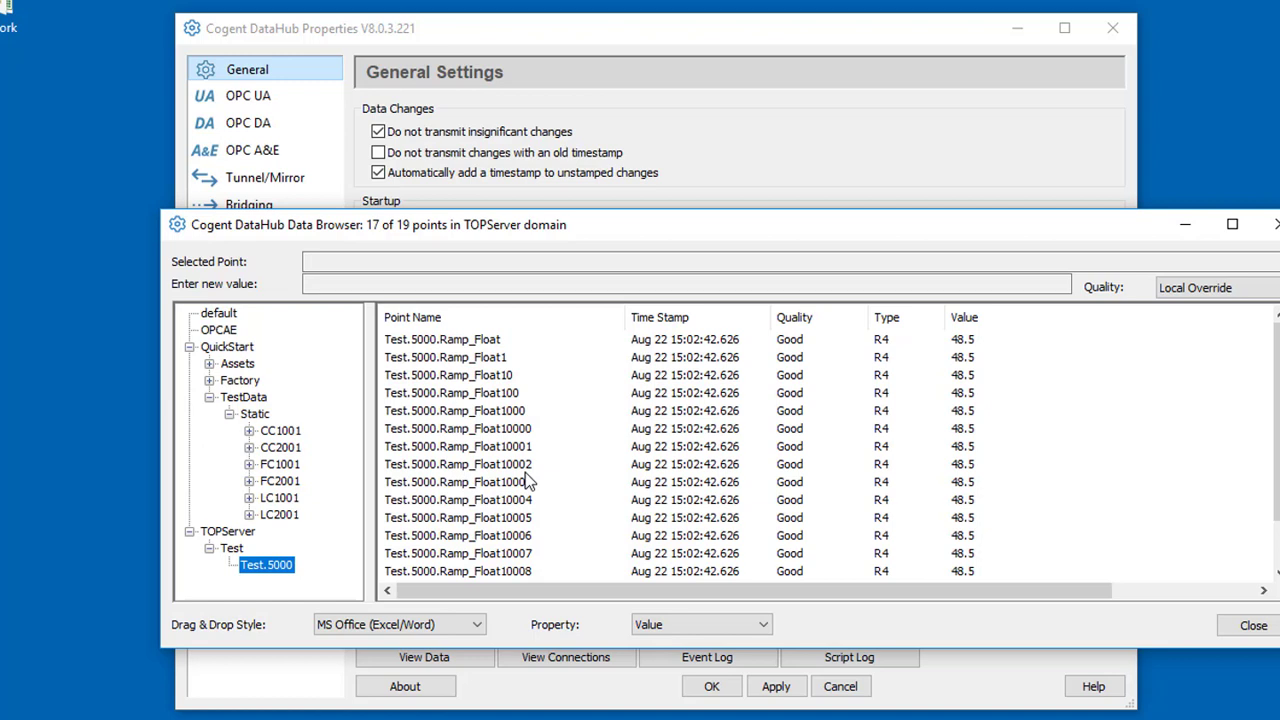
click(281, 431)
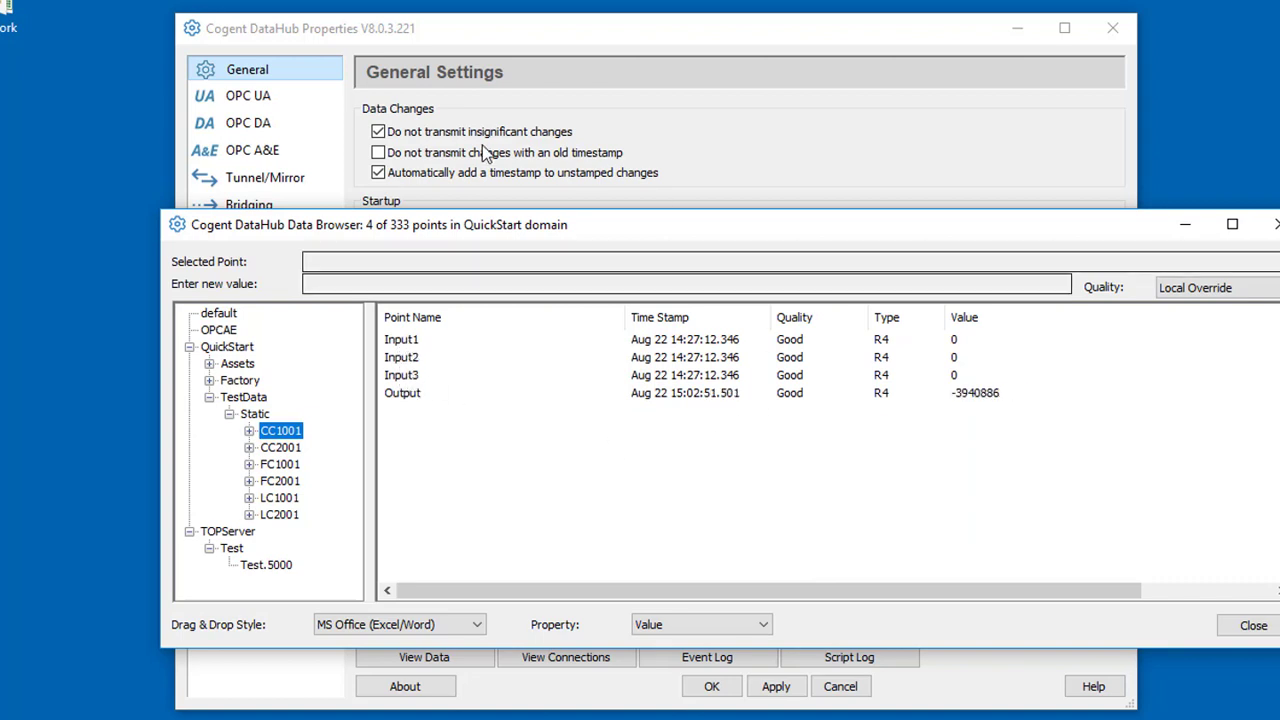
Step: Open the Bridging Configuration window from the Bridging section of the Properties window
click(248, 205)
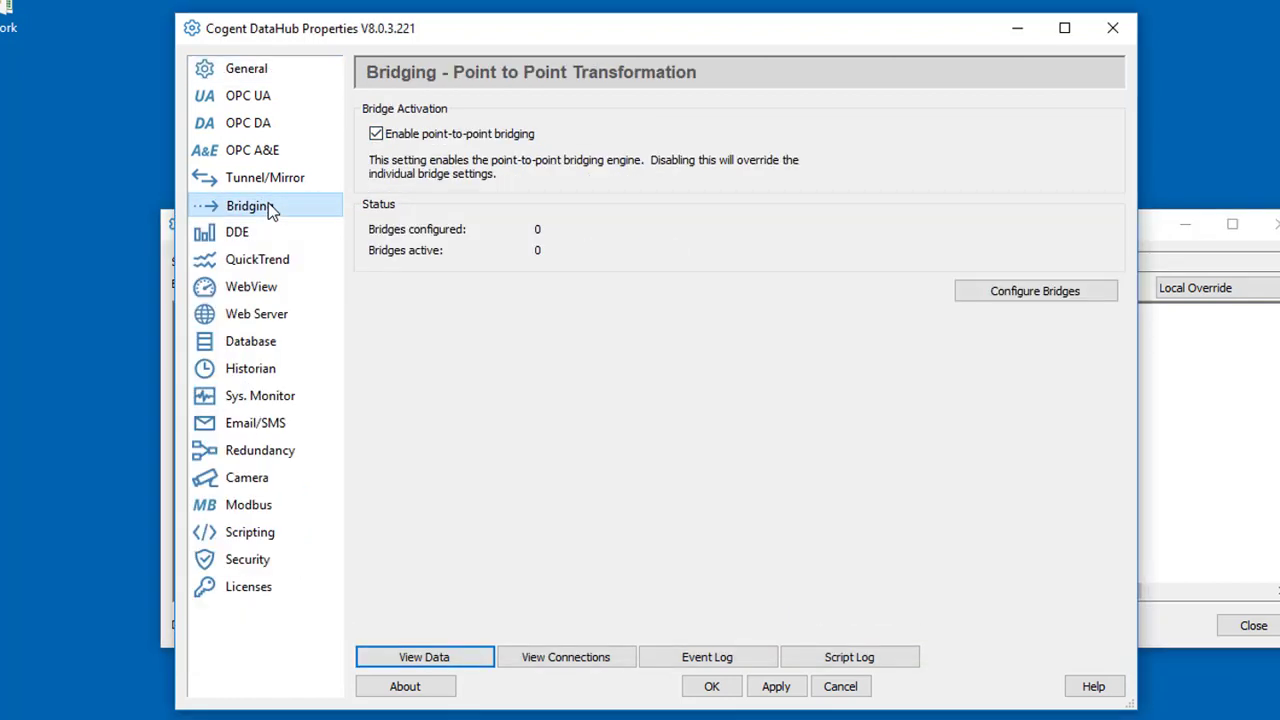
click(991, 293)
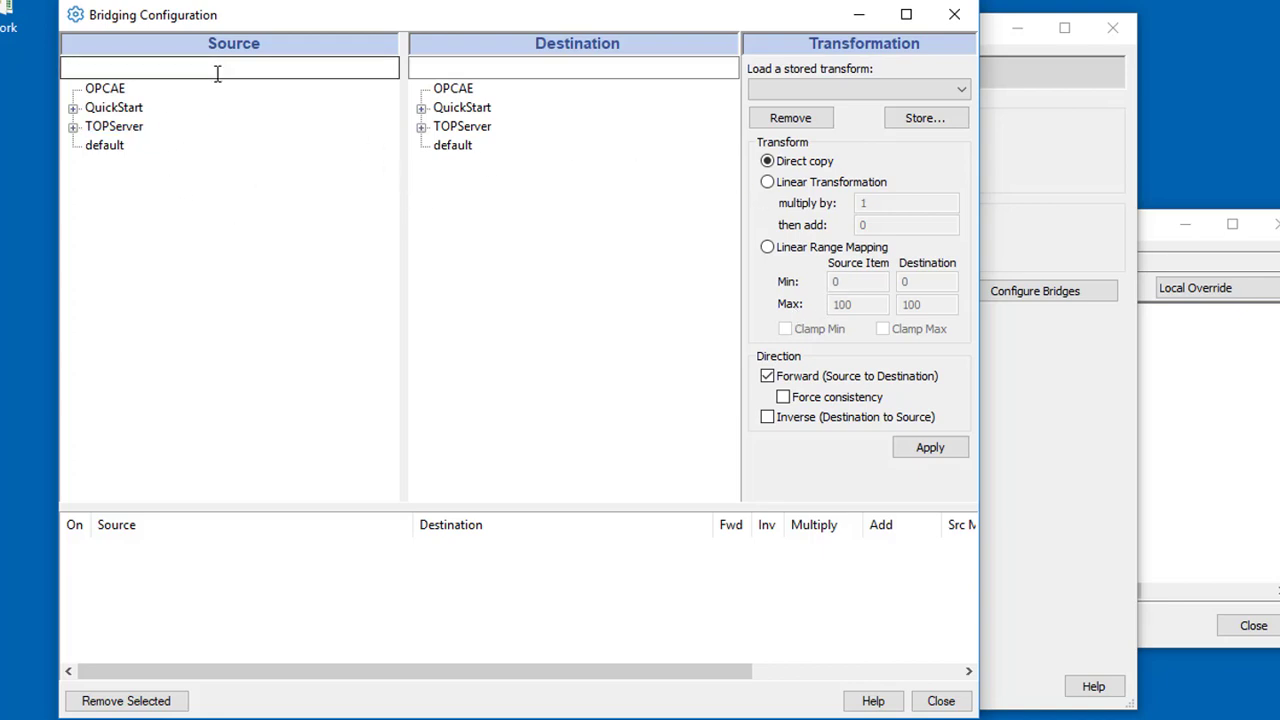
Step: Choose TOPServer Test.5000.Ramp_Float1 as the bridge source
click(73, 127)
click(92, 146)
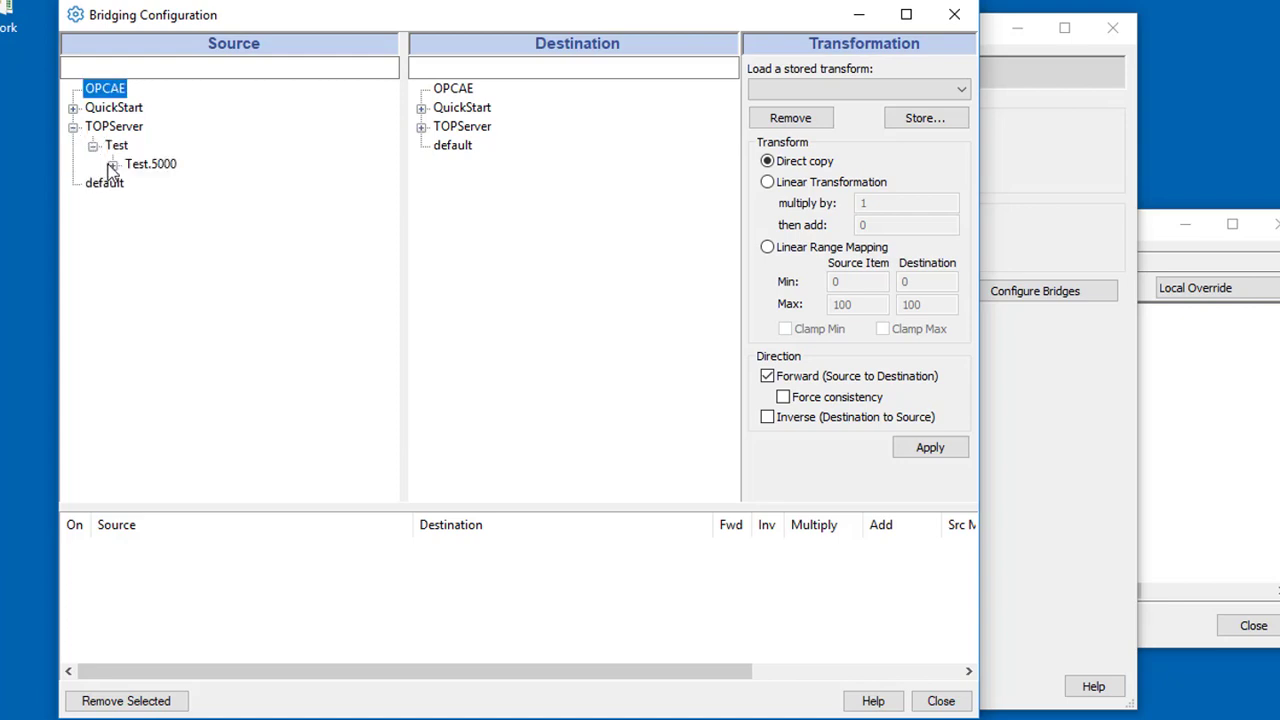
click(112, 164)
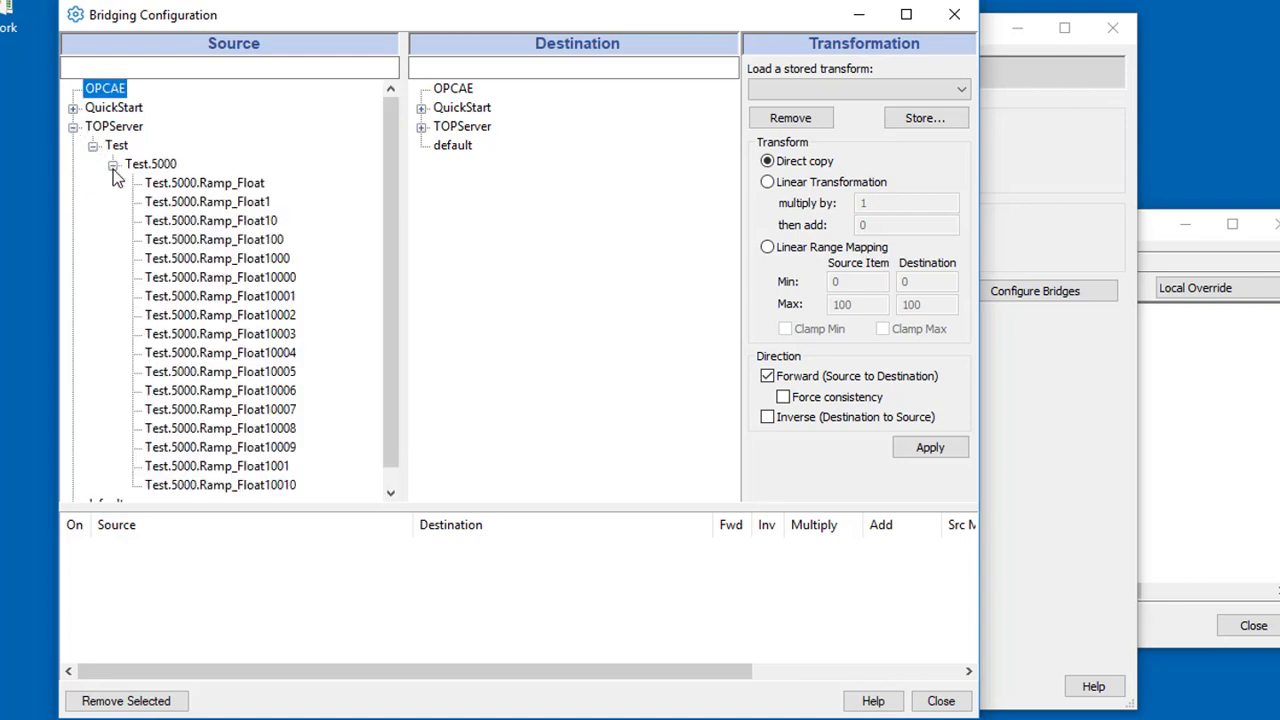
click(203, 207)
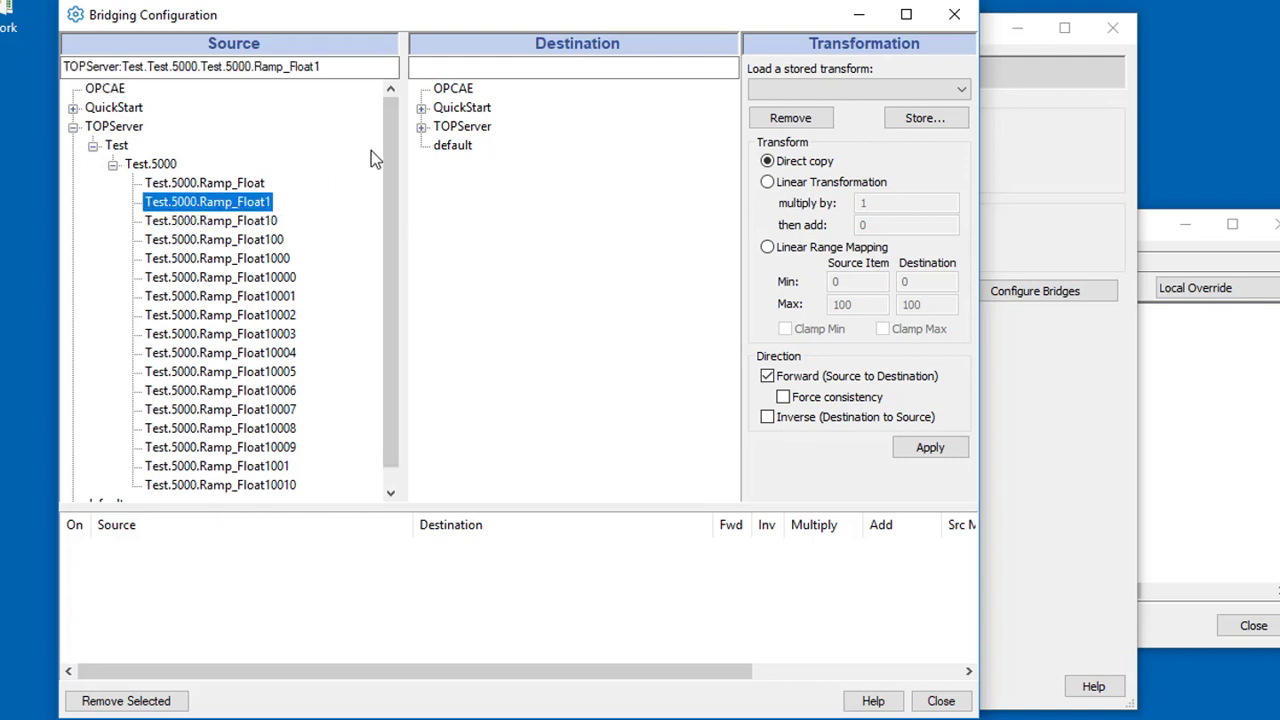
Step: Apply a bridge to QuickStart TestData.Static.CC1001.Input1 and check Input1 in the Data Browser
click(421, 108)
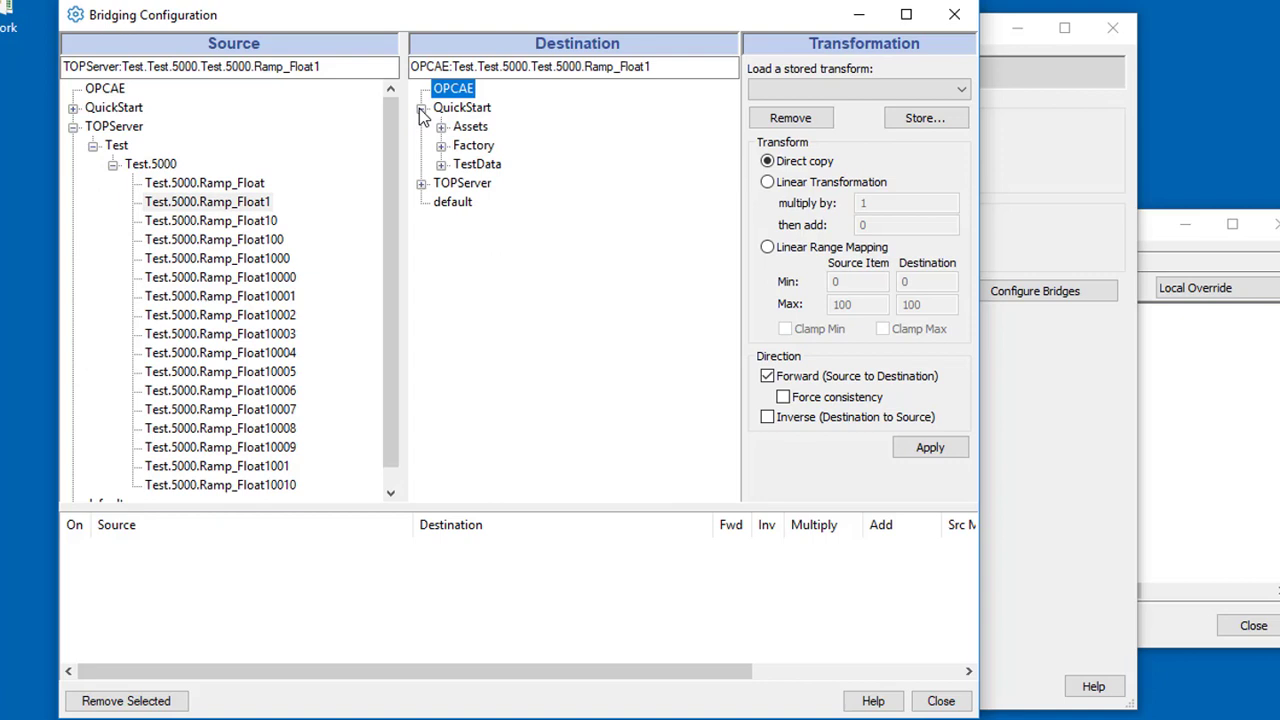
click(441, 164)
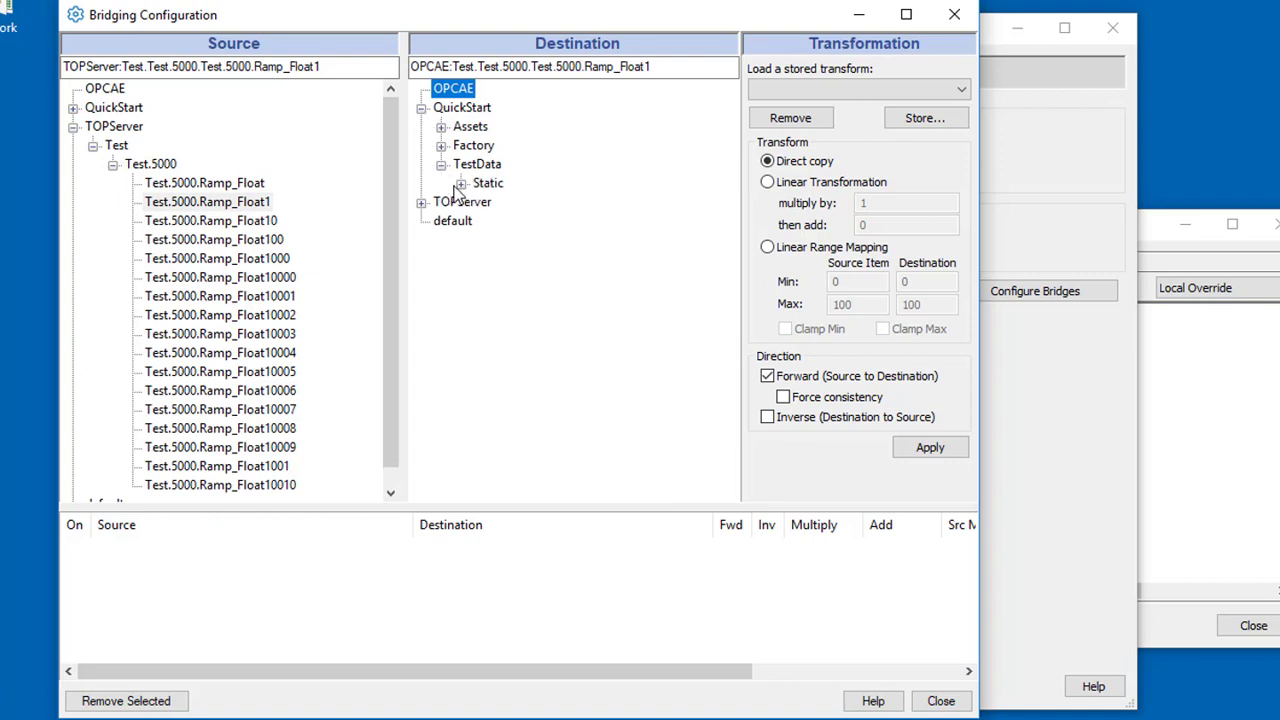
click(461, 183)
click(481, 202)
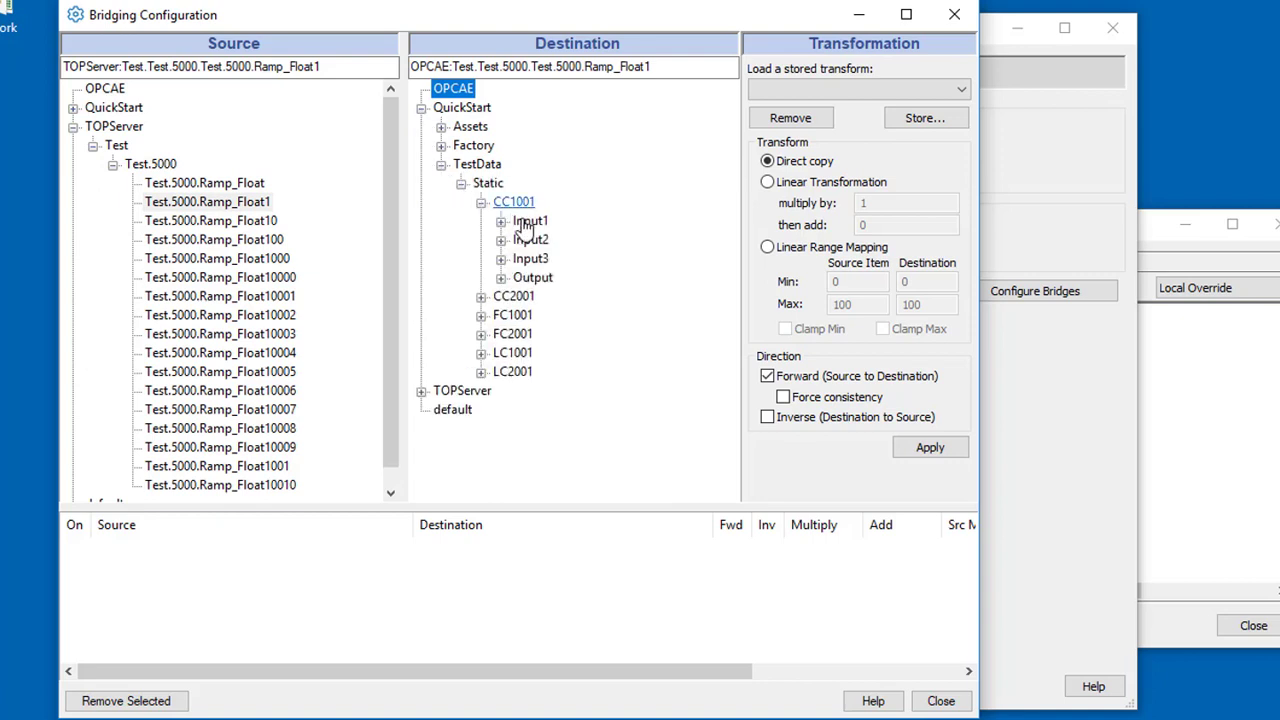
click(530, 222)
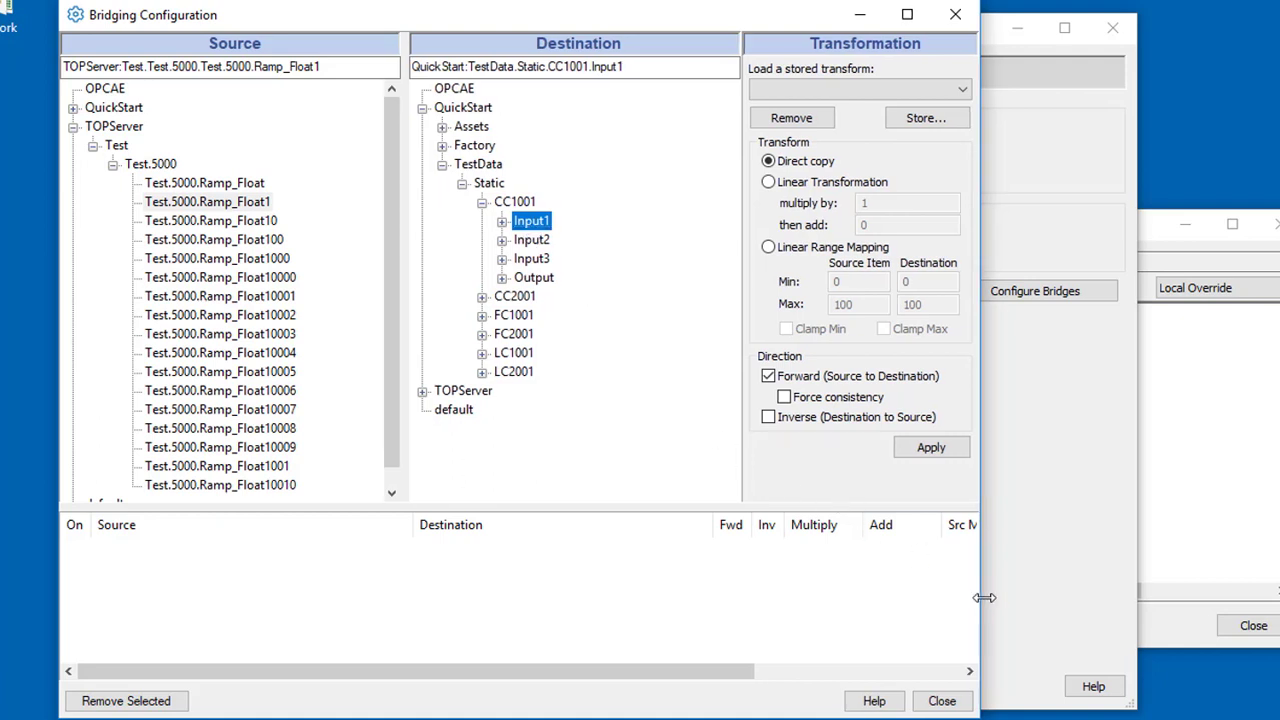
drag(981, 597, 1091, 597)
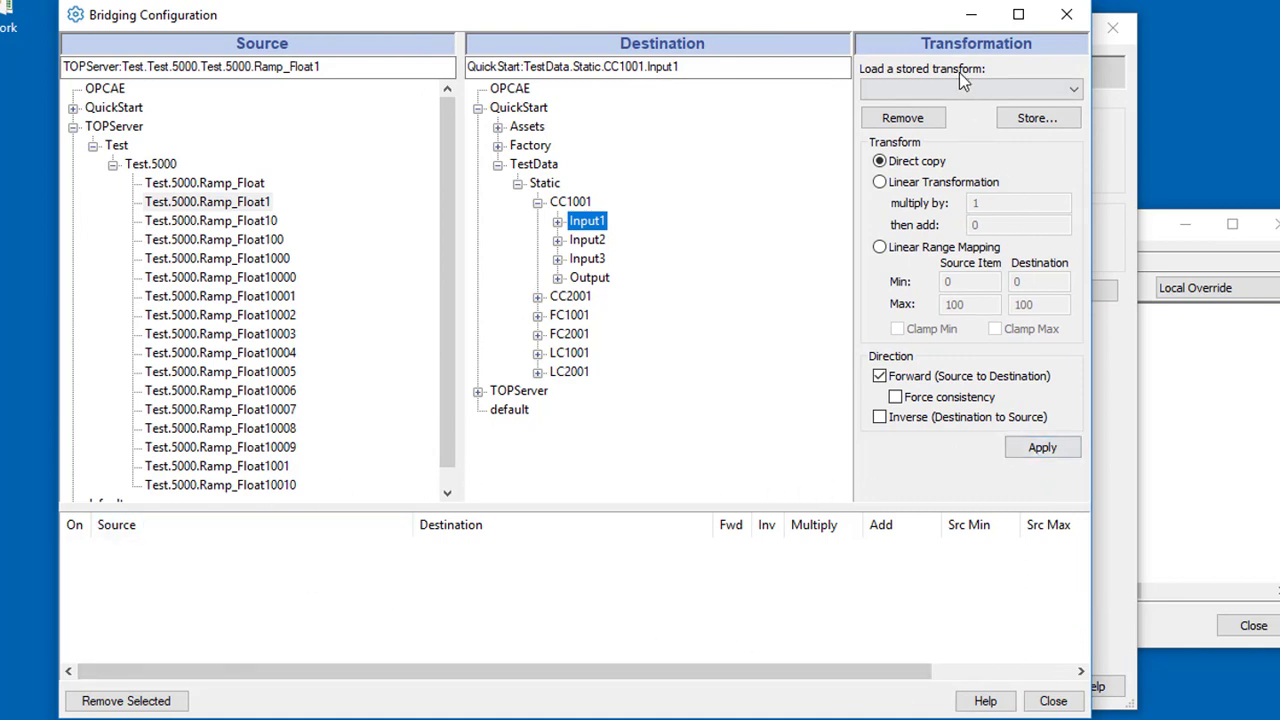
click(1044, 453)
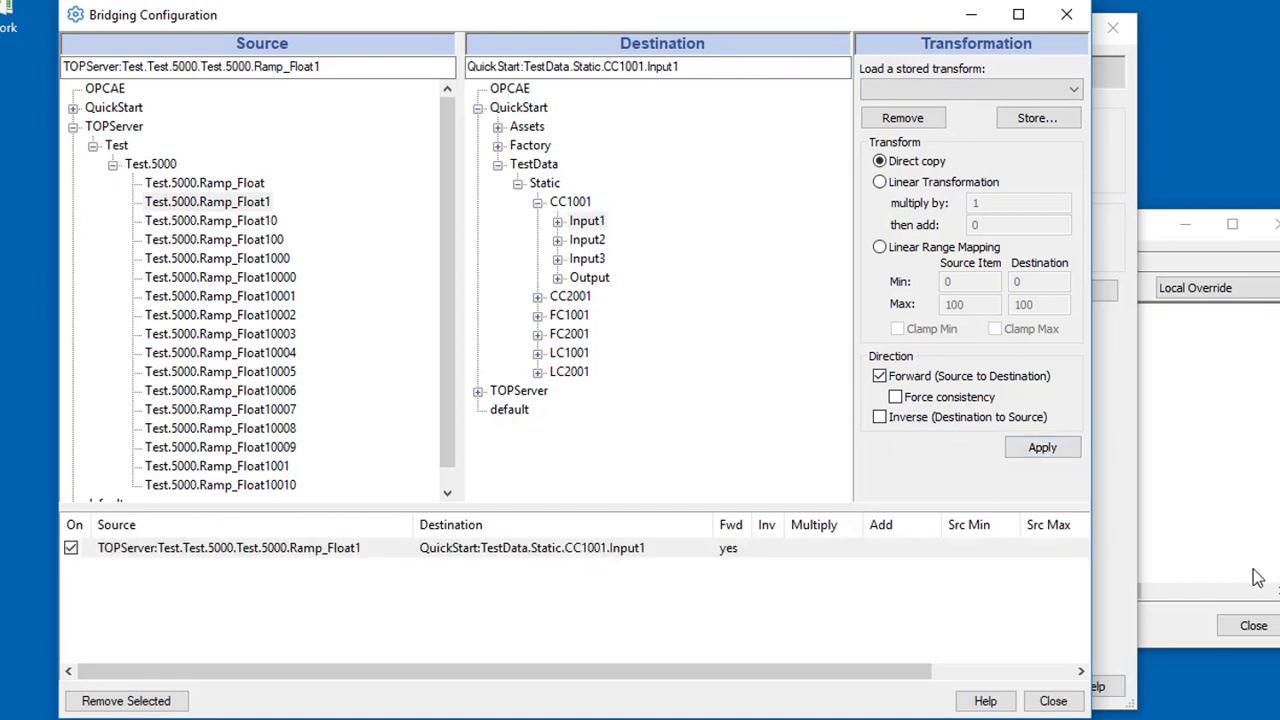
click(1185, 645)
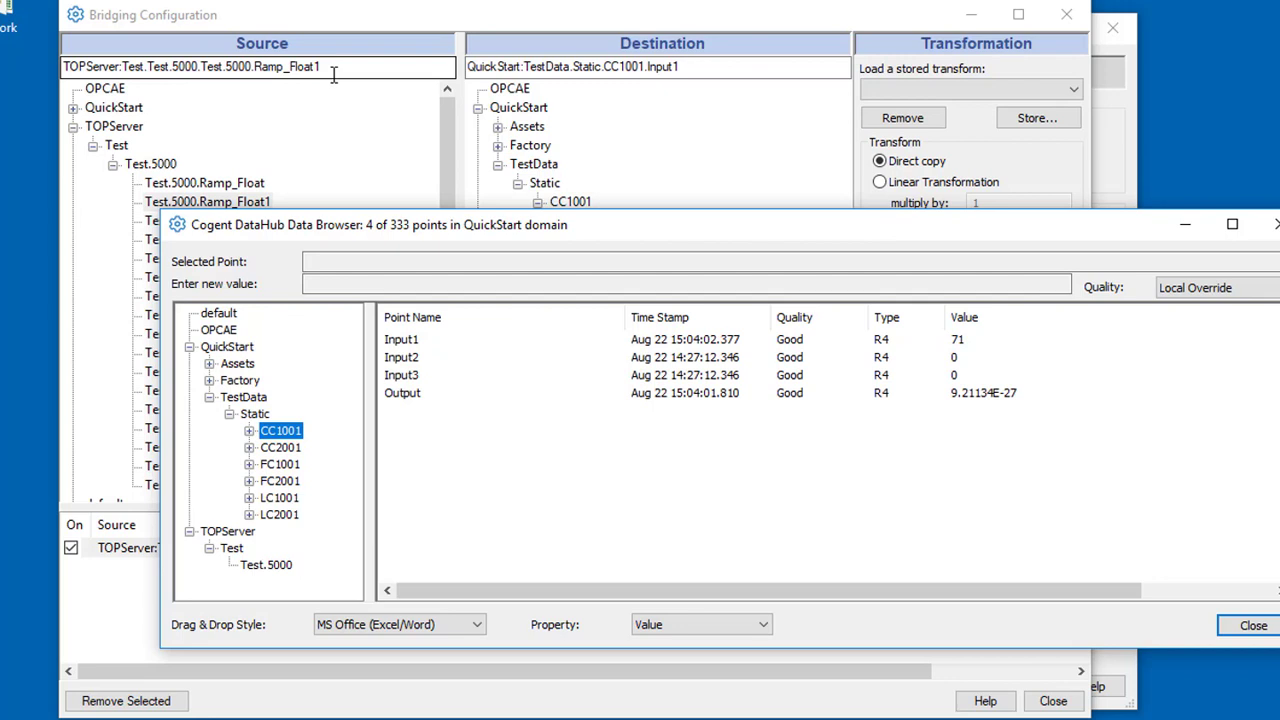
Step: Bridge Ramp_Float10 to CC1001 Input2 using a linear transformation multiplied by 10, then check values
click(378, 20)
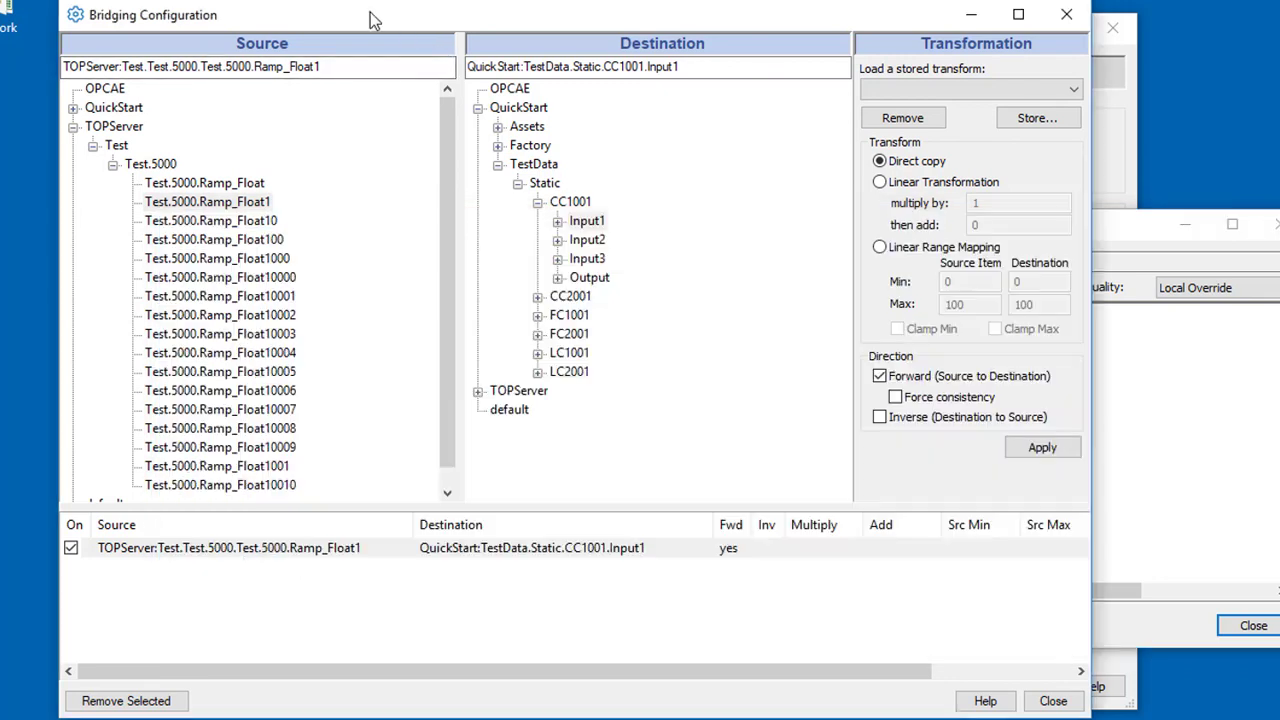
click(252, 222)
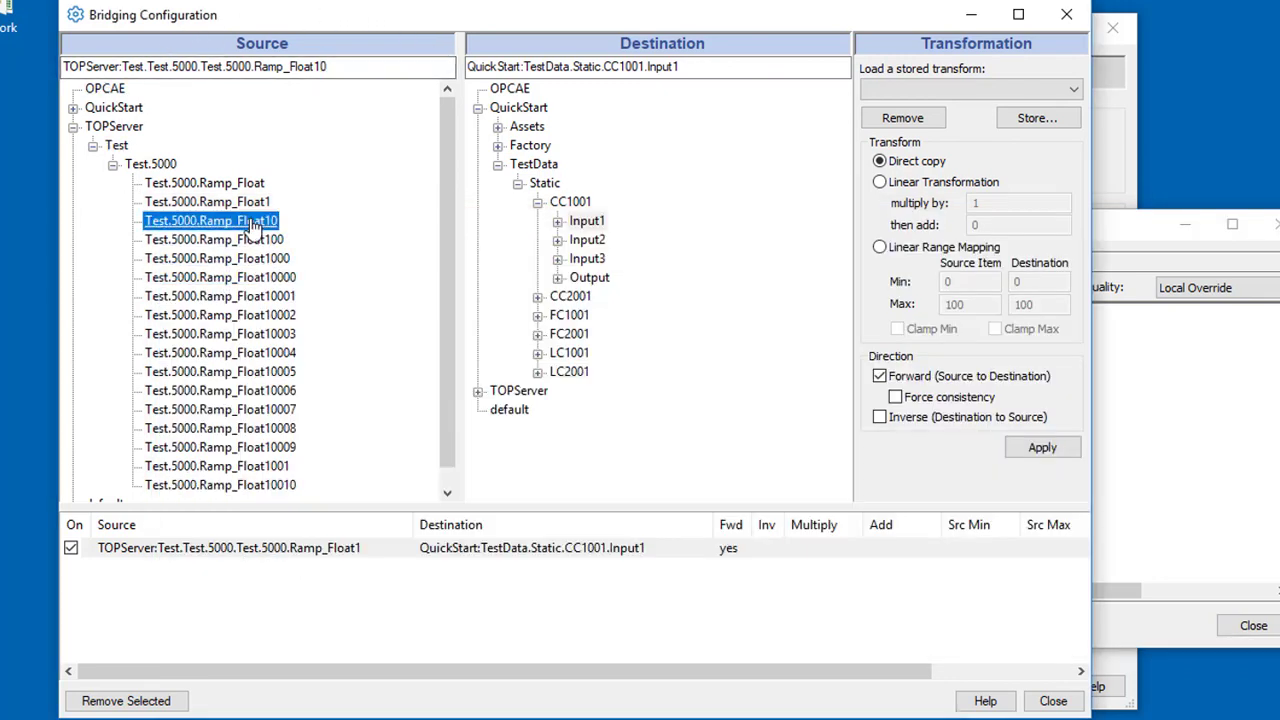
click(587, 241)
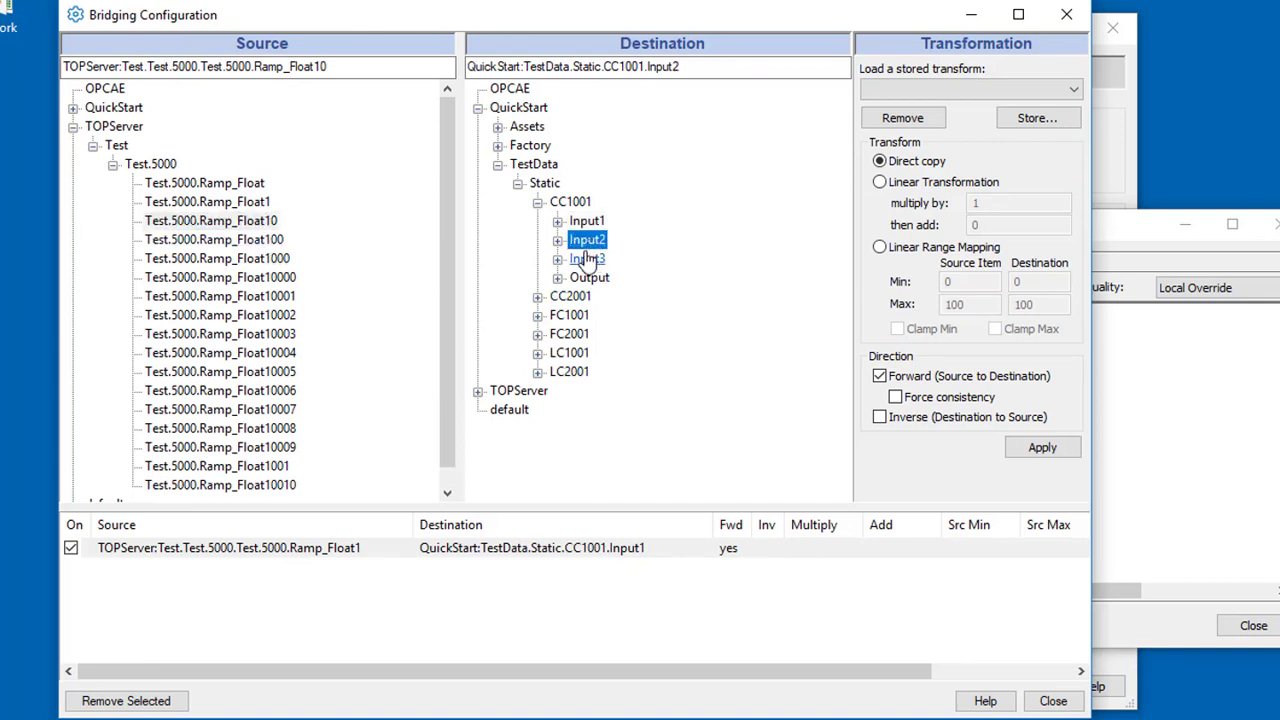
click(880, 186)
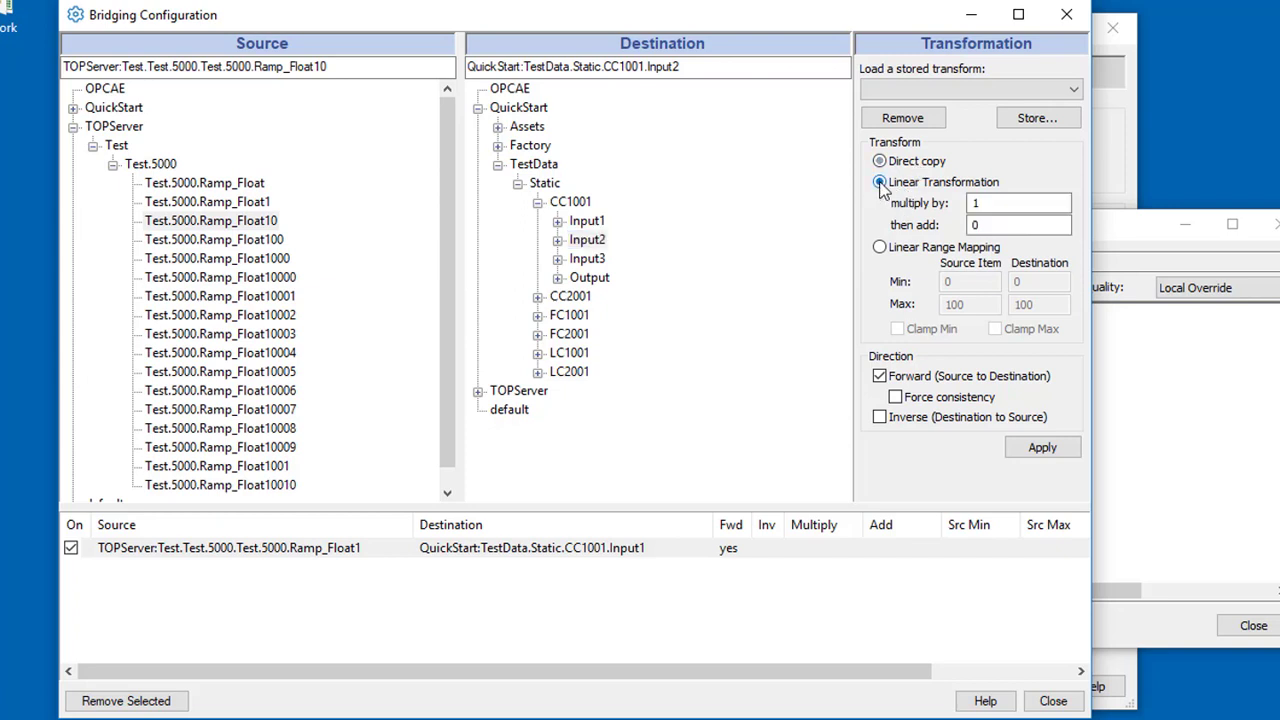
click(997, 203)
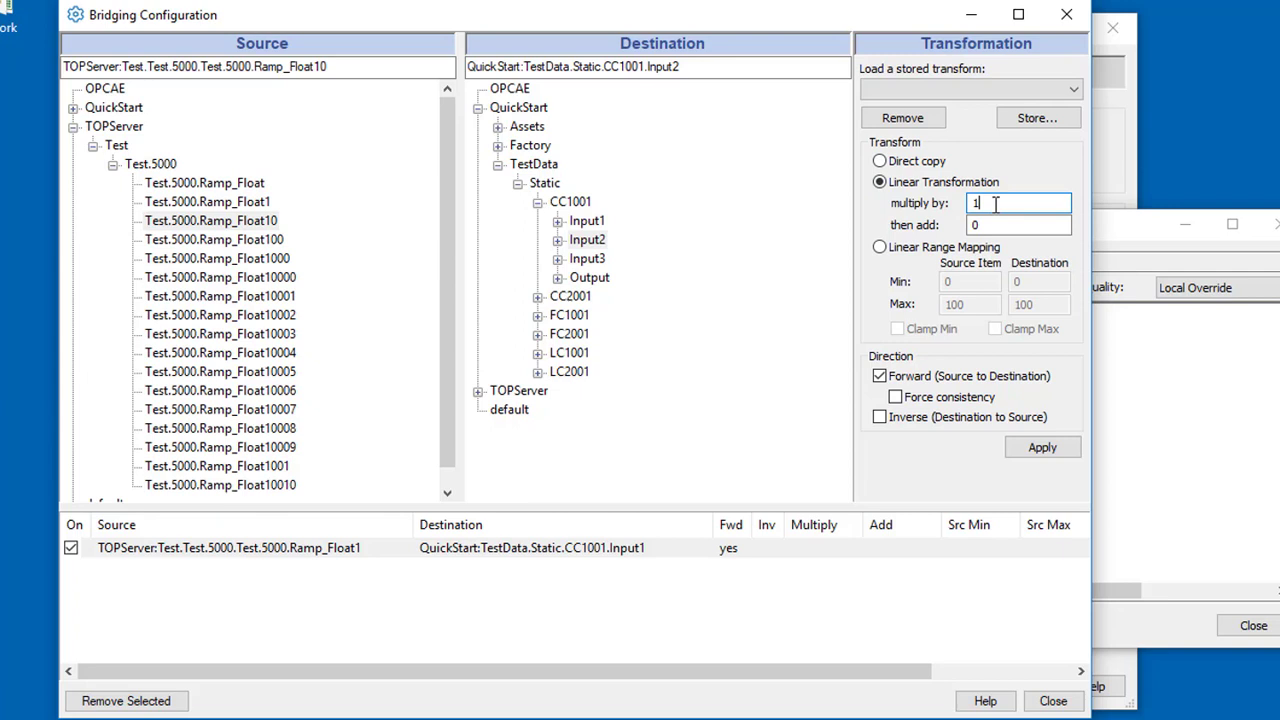
text(0)
click(1039, 447)
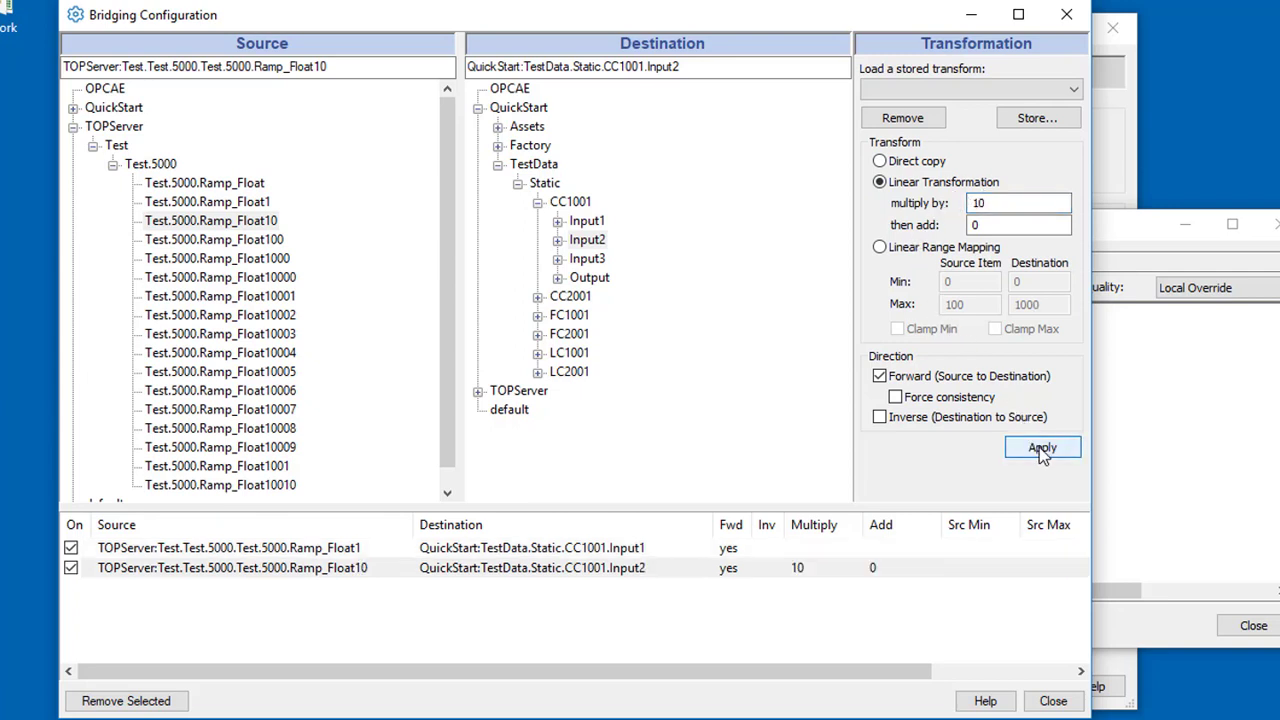
click(1148, 635)
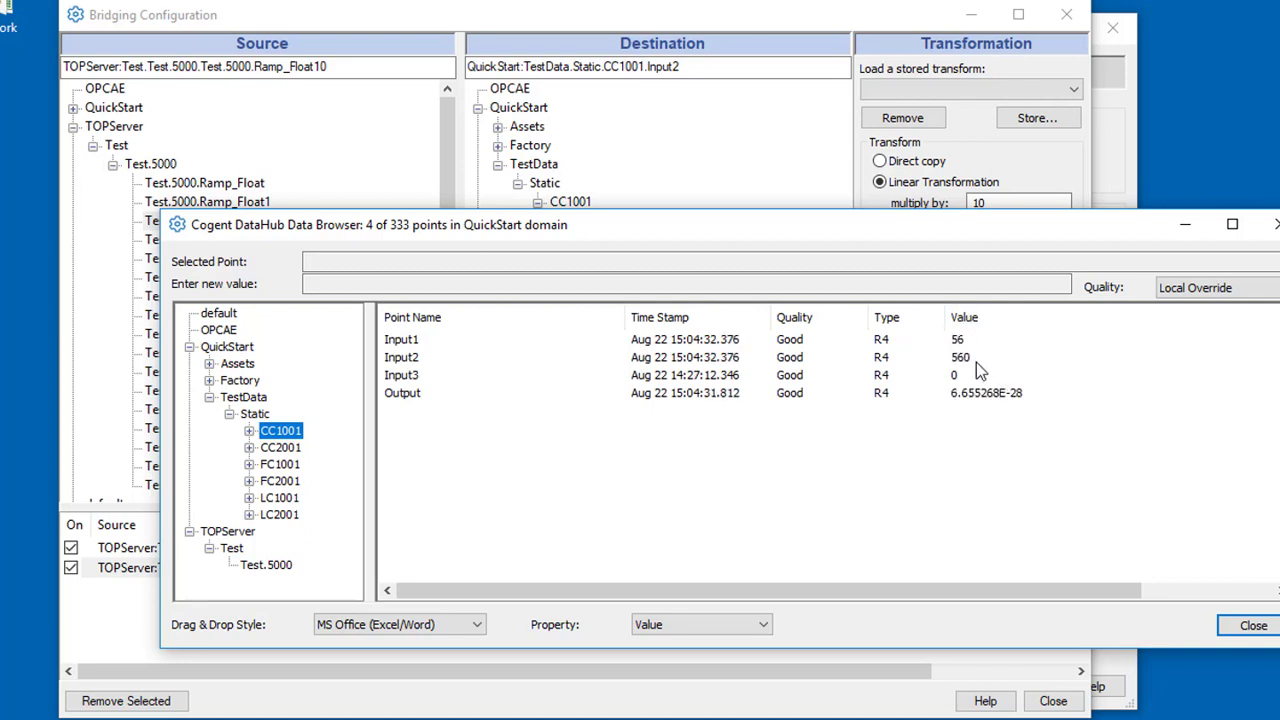
Step: Bridge Ramp_Float100 to CC1001 Input3, multiplying by 100 and adding 5, then check values
click(280, 22)
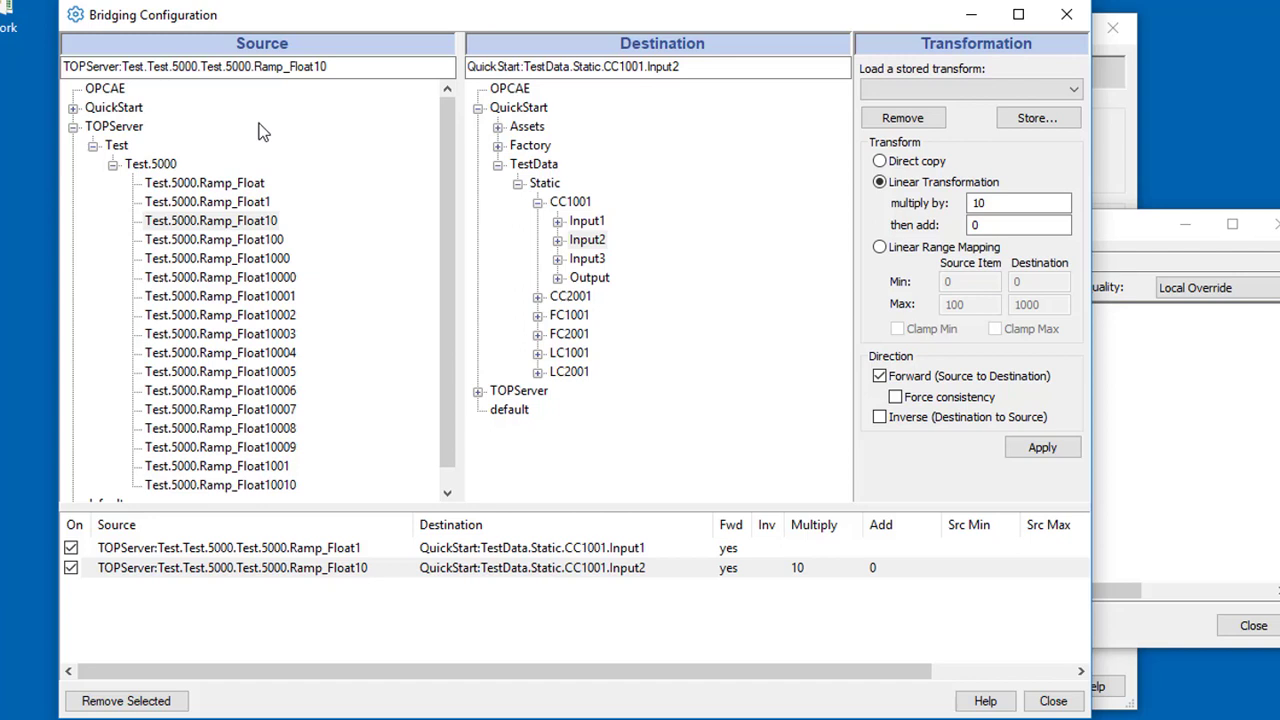
click(250, 241)
click(588, 259)
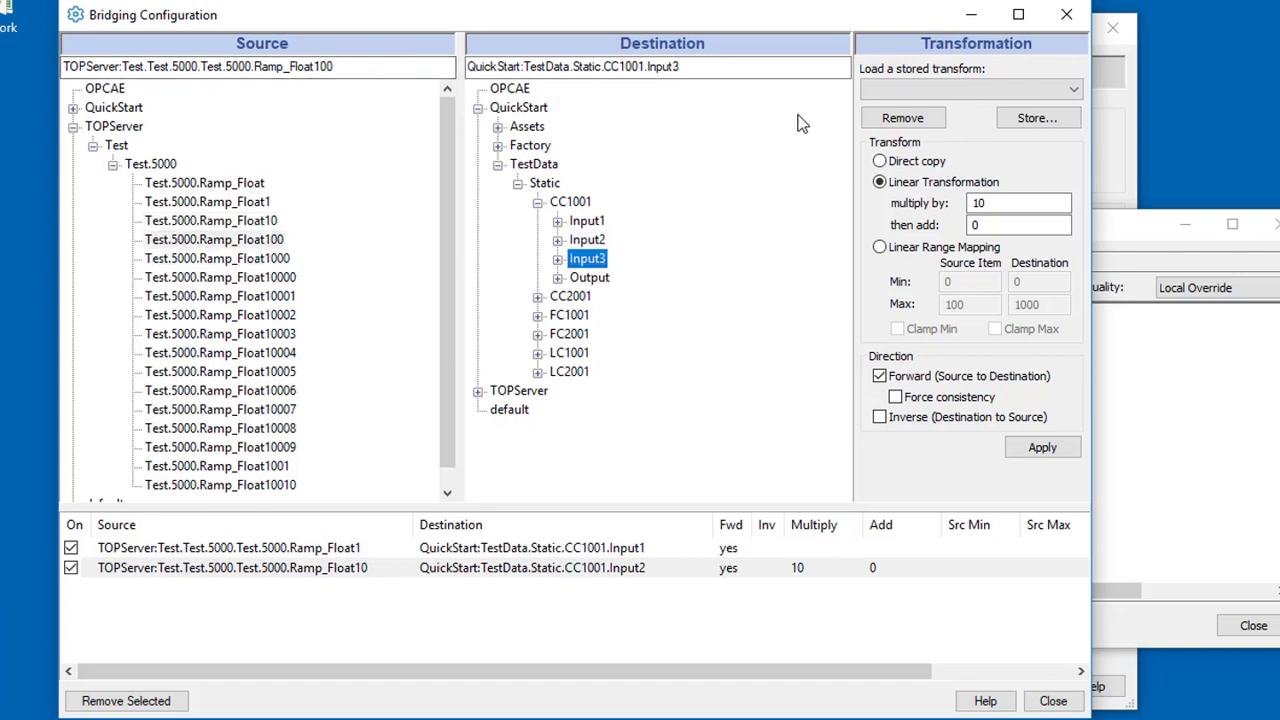
click(1005, 205)
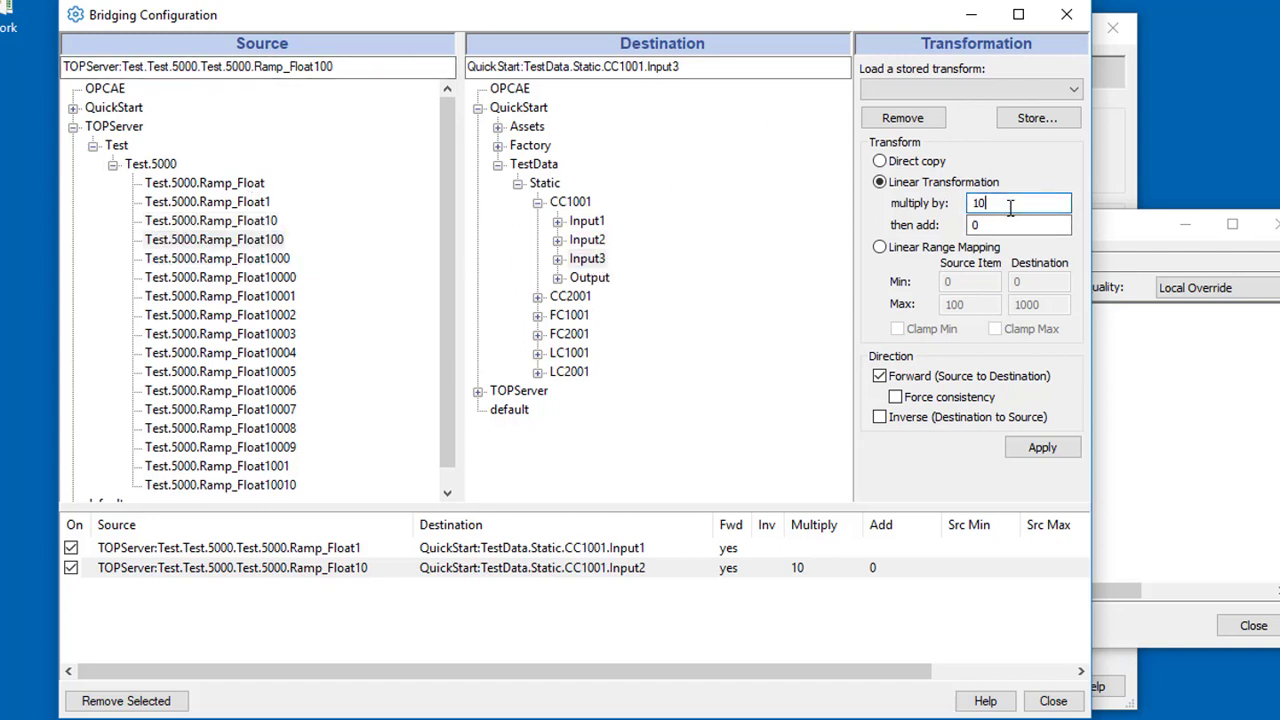
text(0)
double_click(970, 224)
text(5)
click(1042, 448)
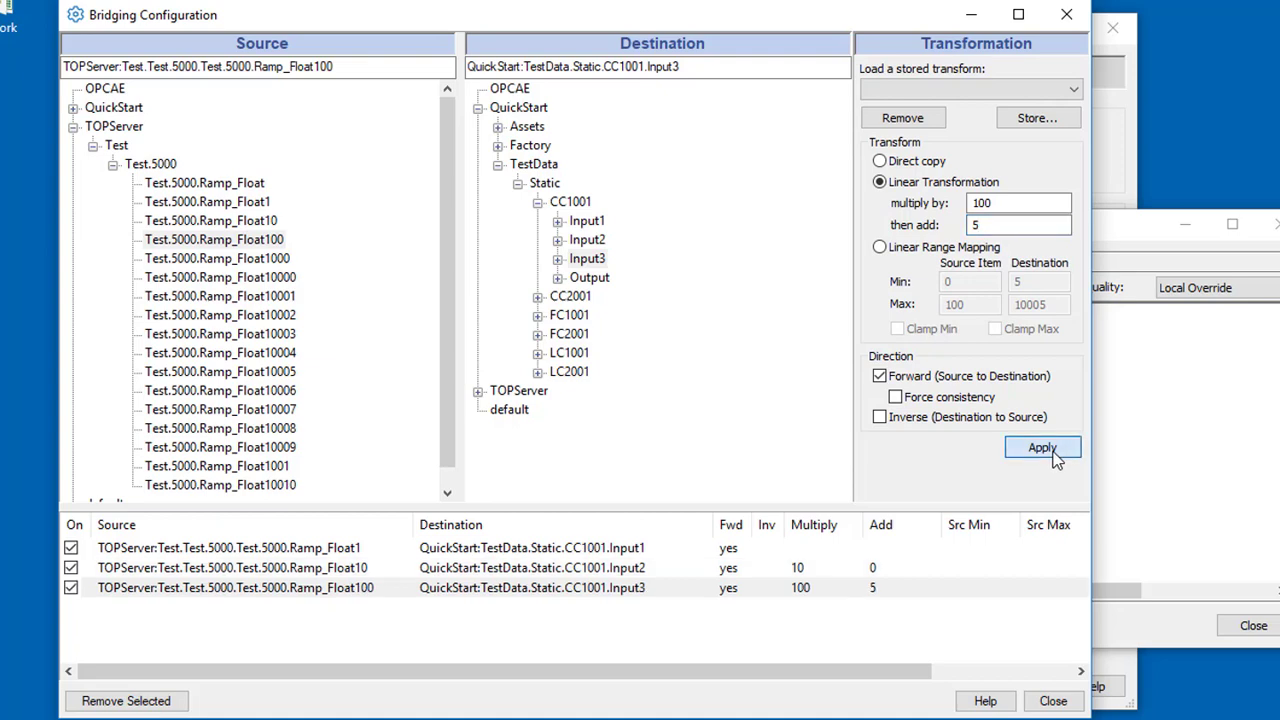
click(1163, 636)
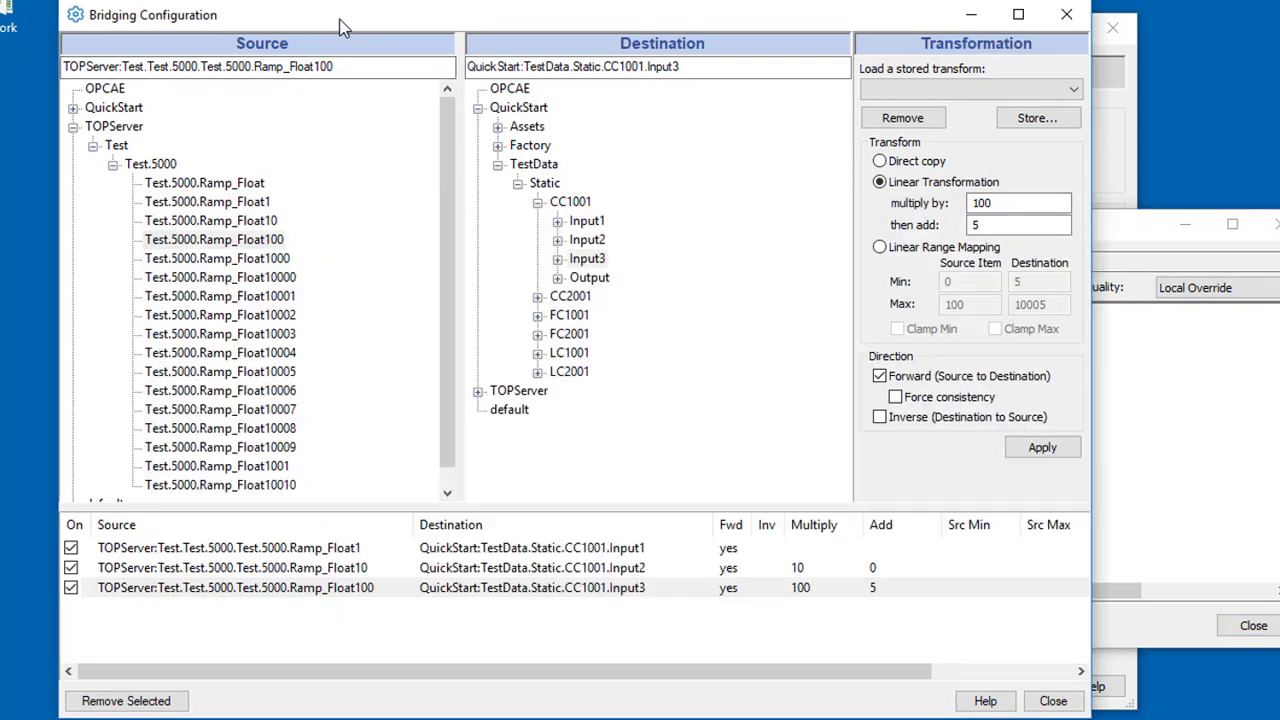
Step: Bridge Ramp_Float1000 as a direct copy into the new point TestDomain:MyTestPoint1
click(235, 260)
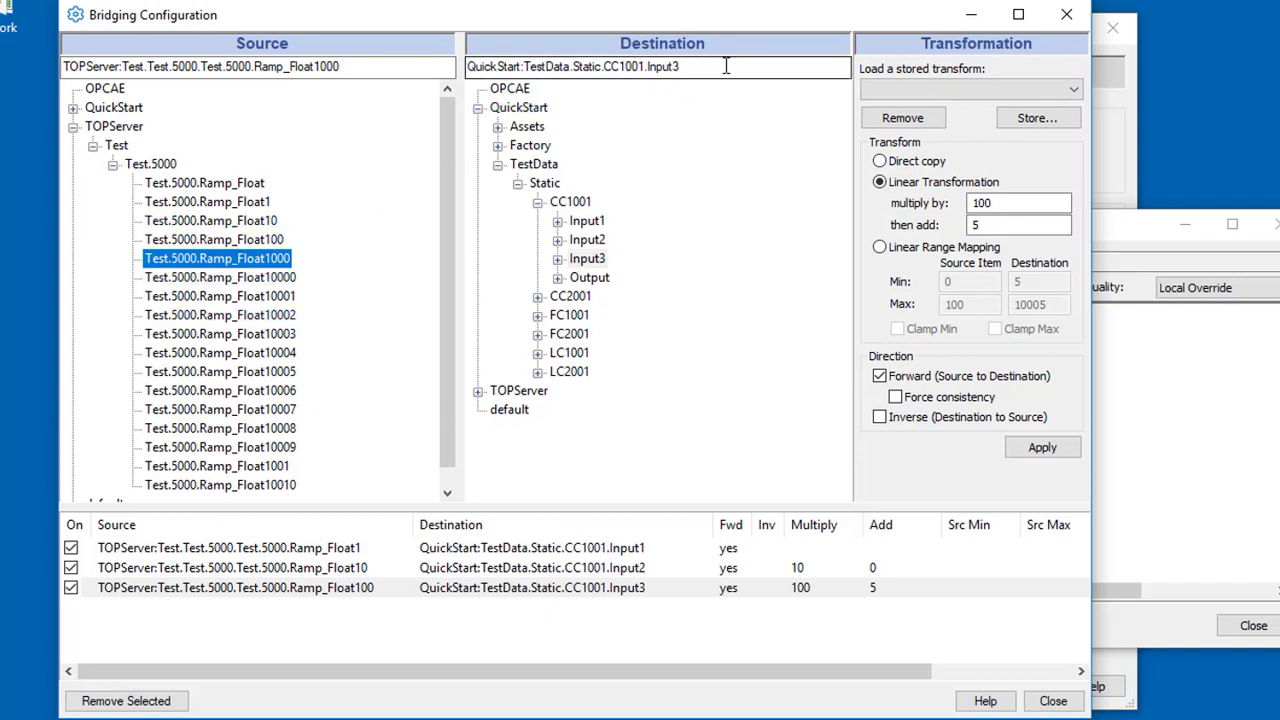
drag(726, 66, 516, 92)
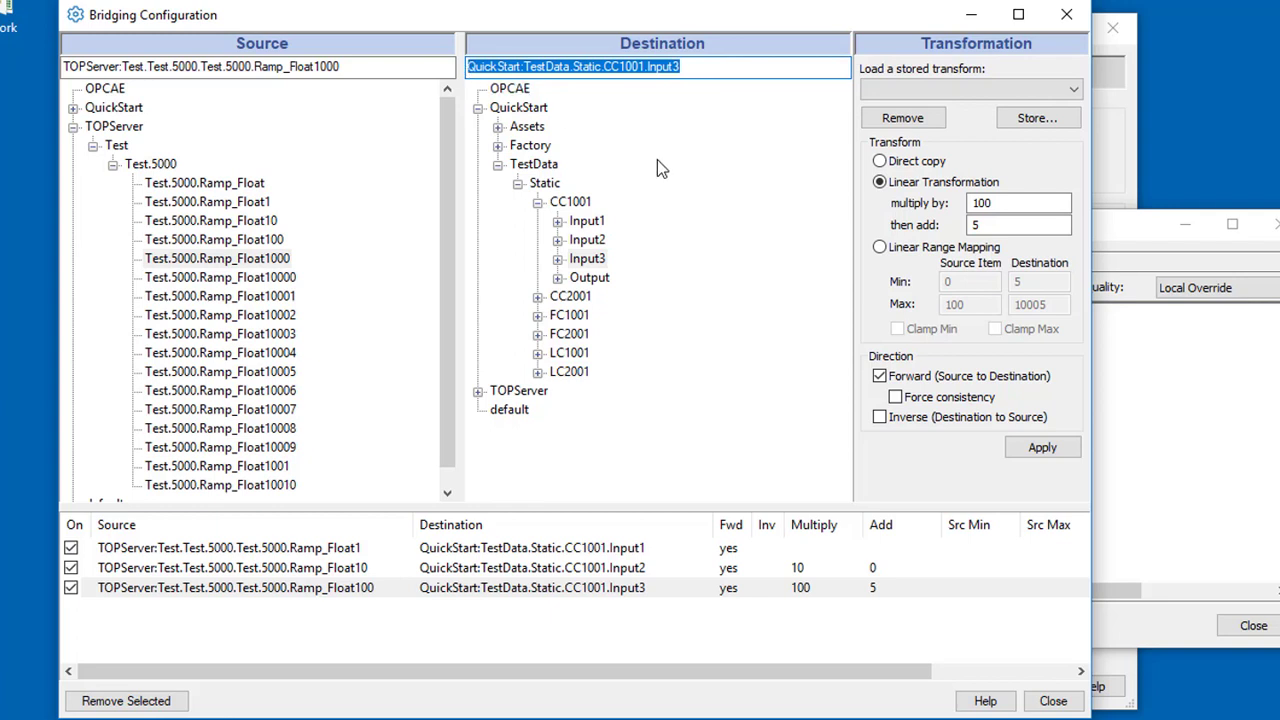
text(Te)
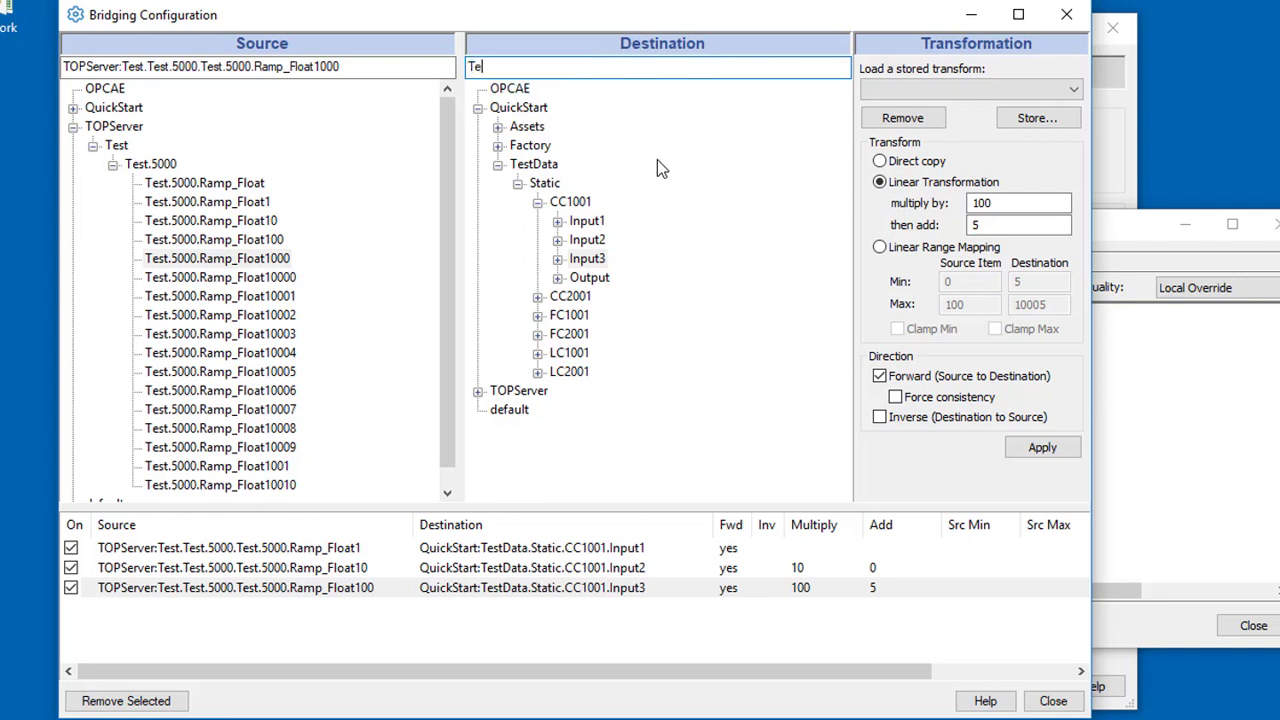
text(stDomain:MyTestPoint)
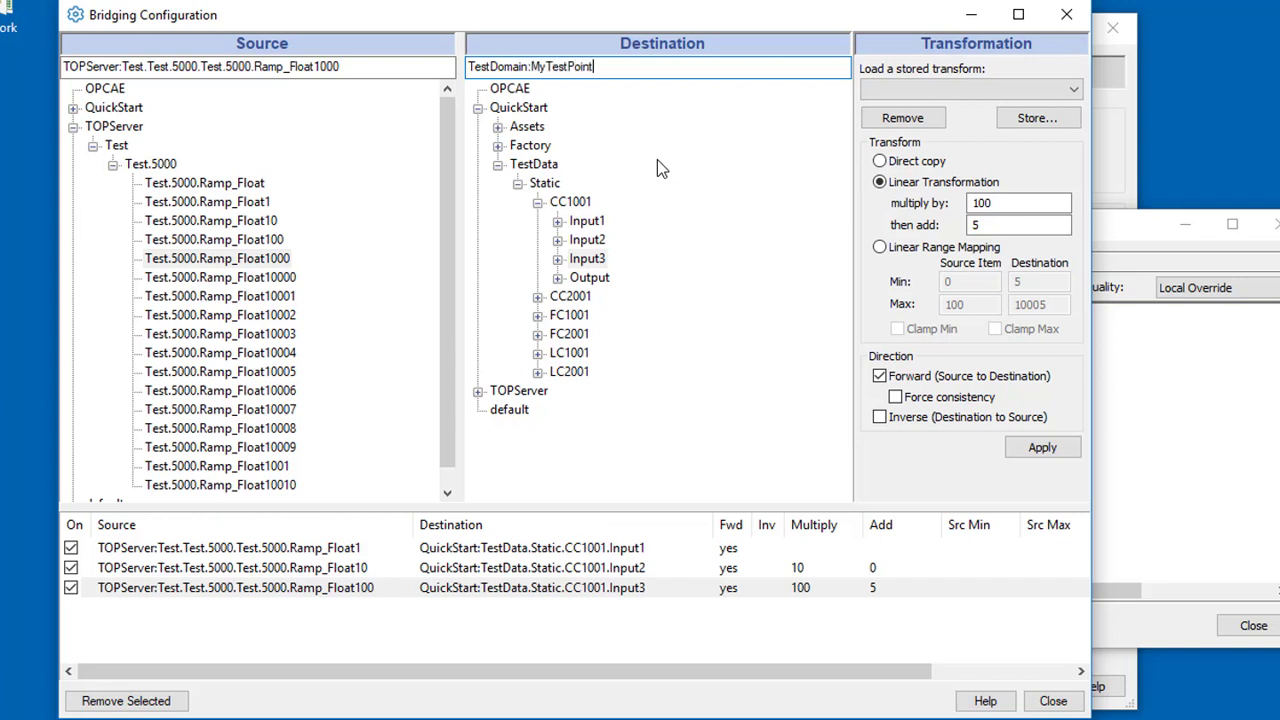
text(1)
click(879, 162)
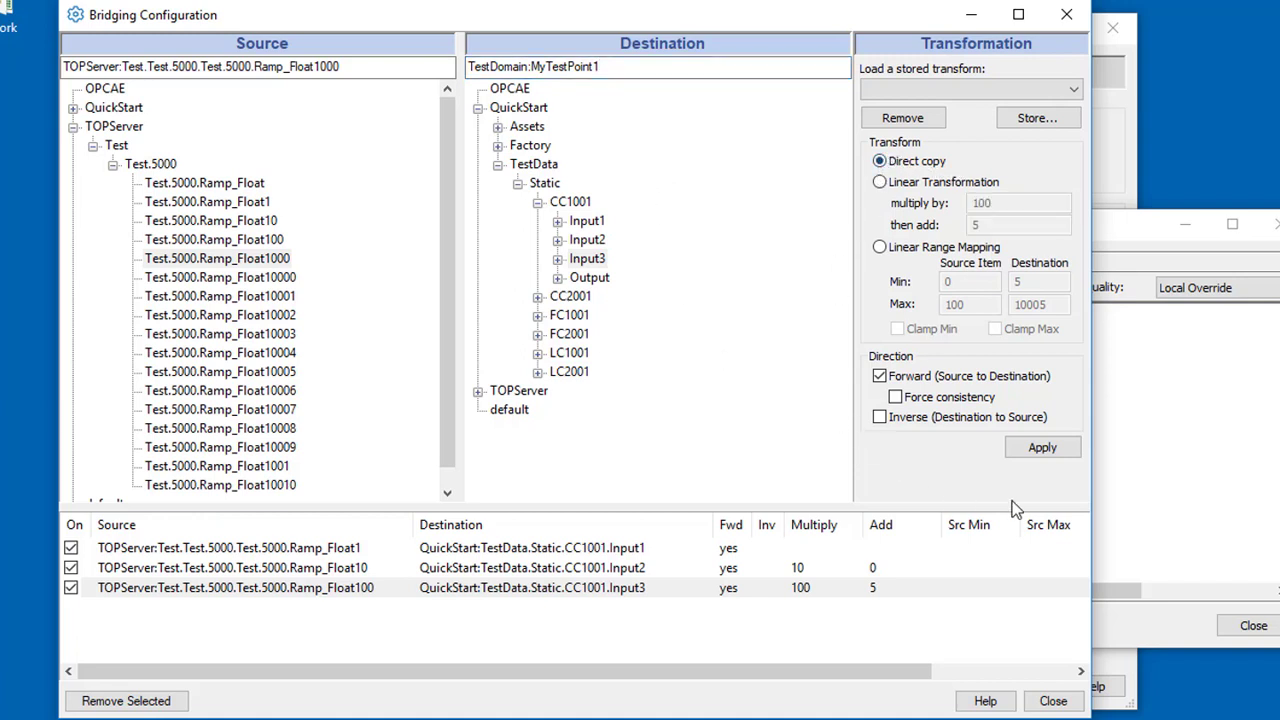
click(1042, 448)
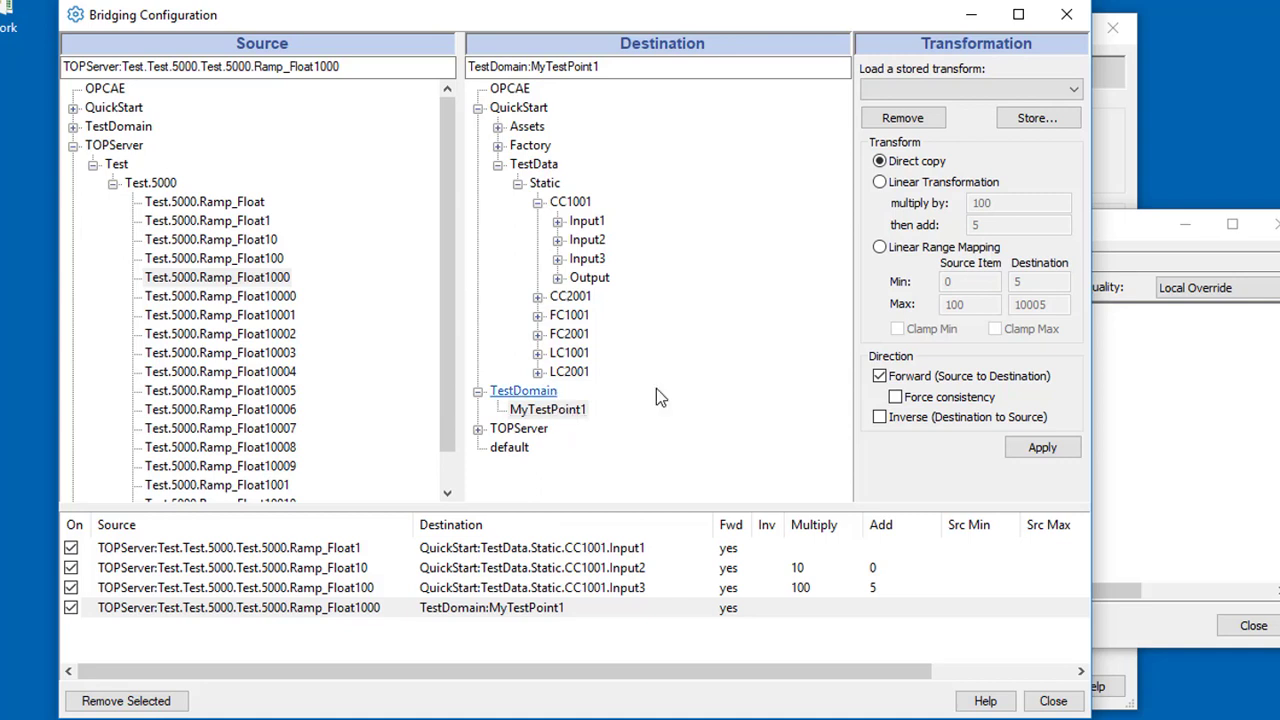
click(1121, 230)
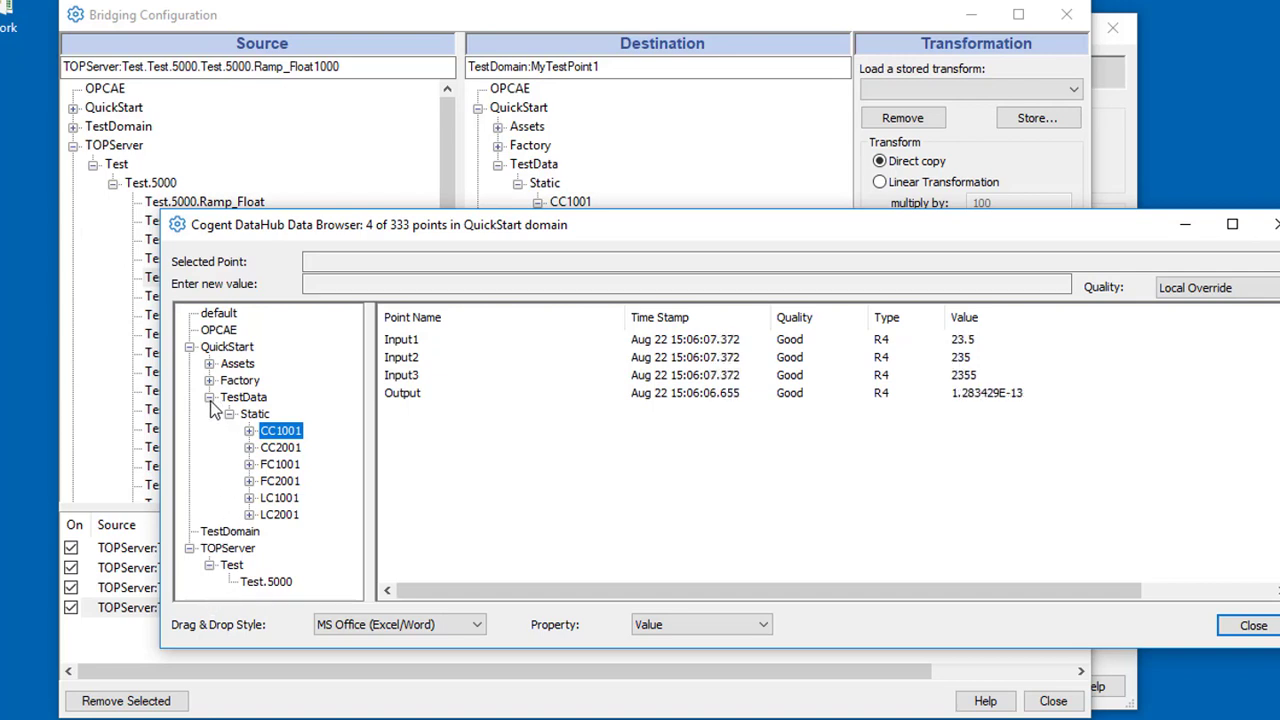
click(220, 533)
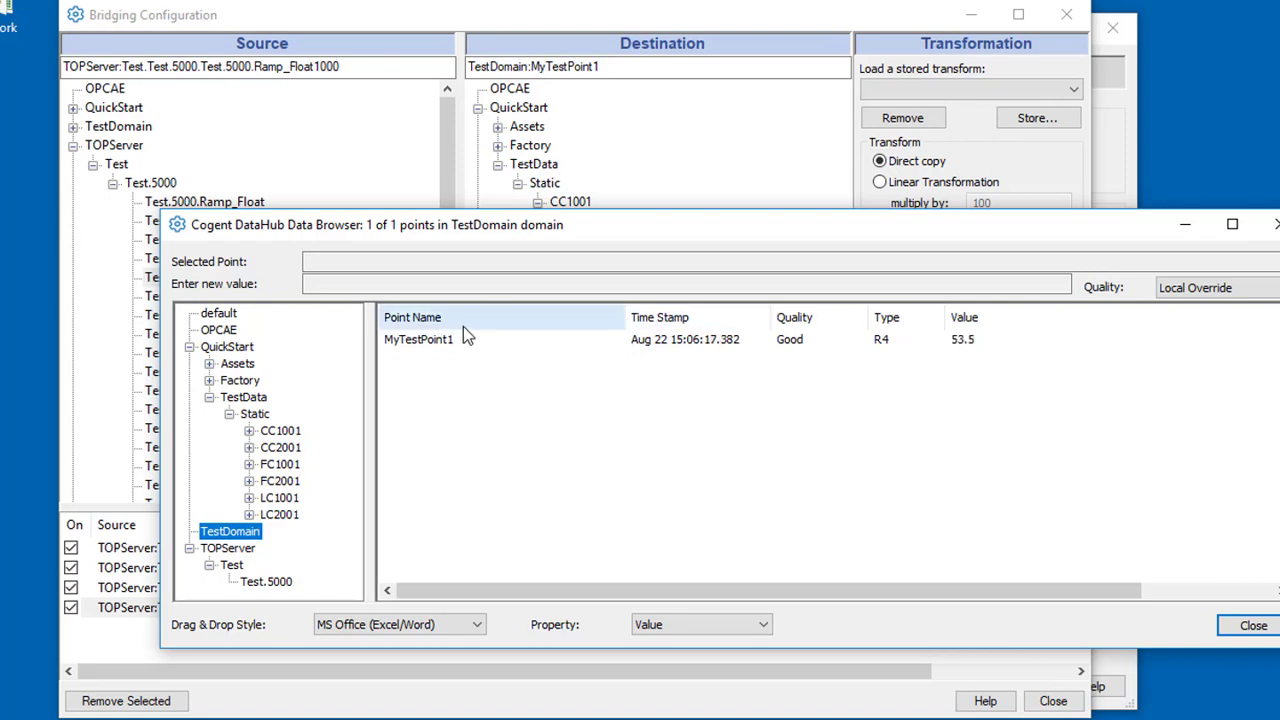
click(338, 20)
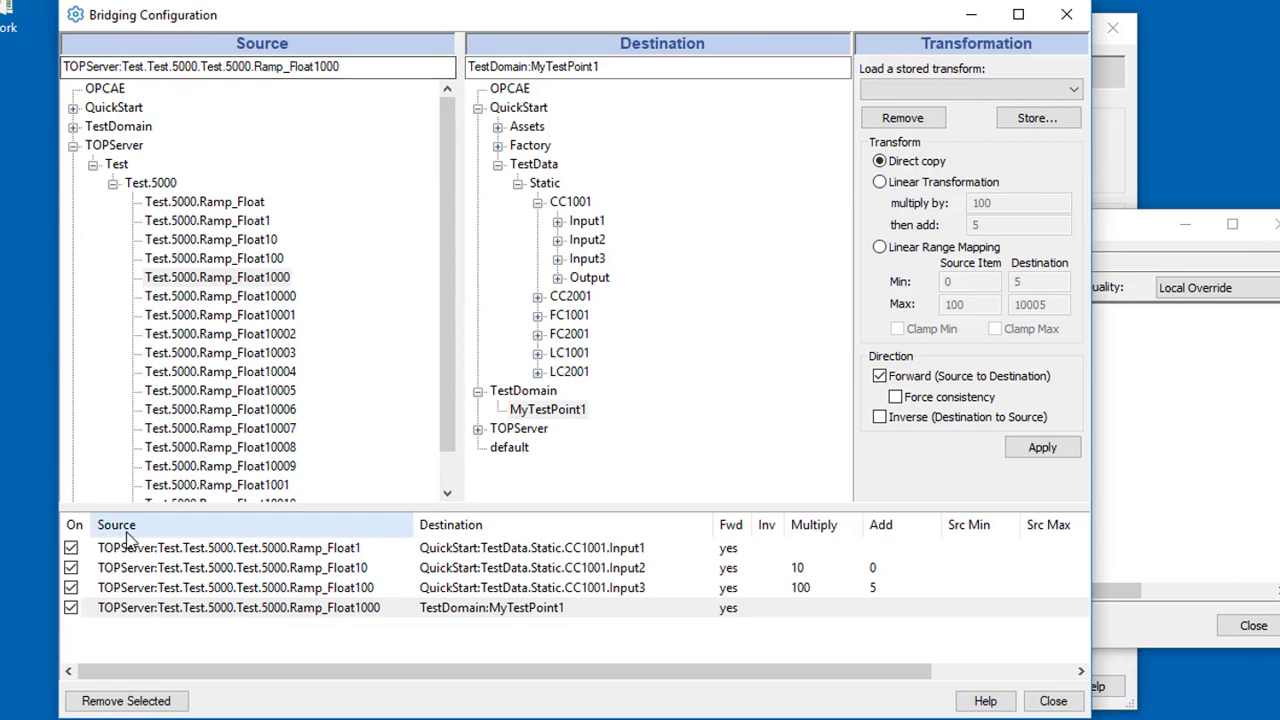